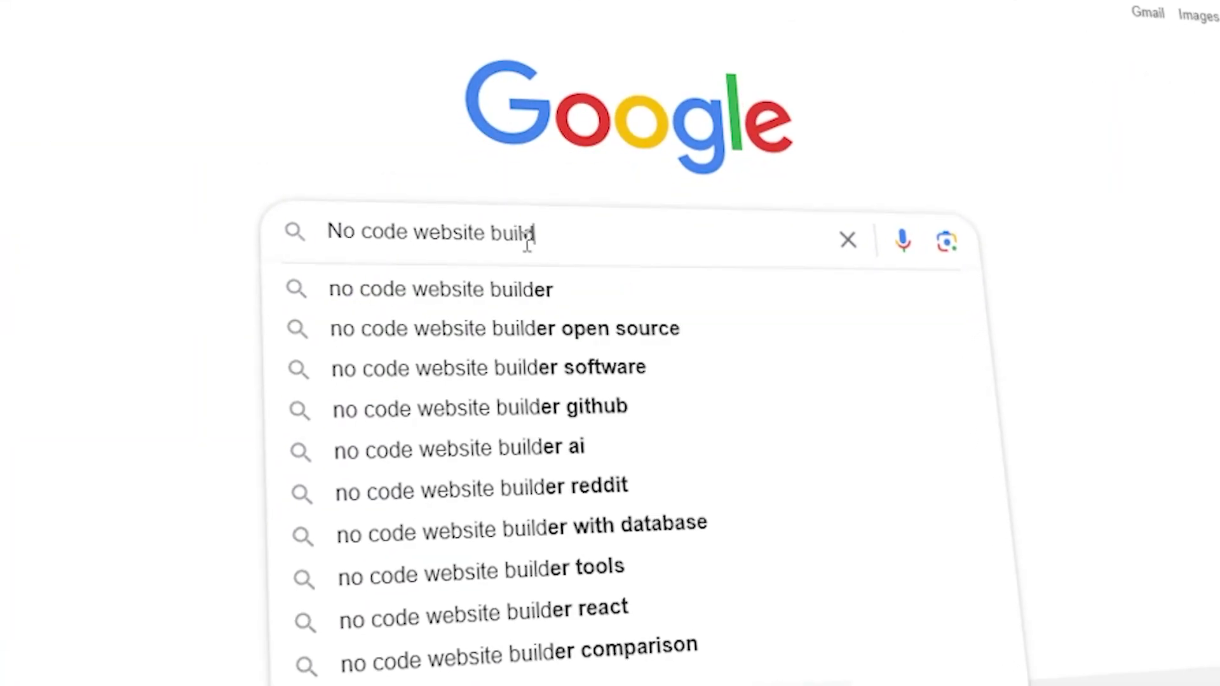
Search Google for 'No code website builder help me in creating a website in 6 minutes' and browse the results
text(in creating a website in )
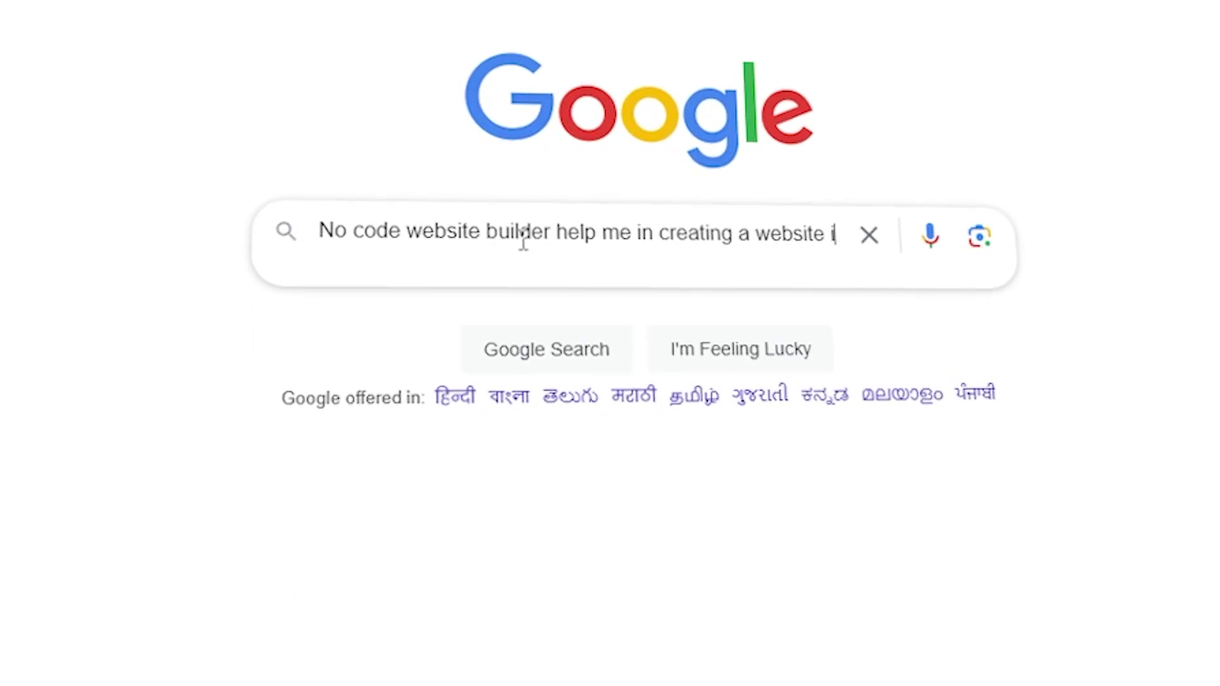
text(6 minutes)
key(Return)
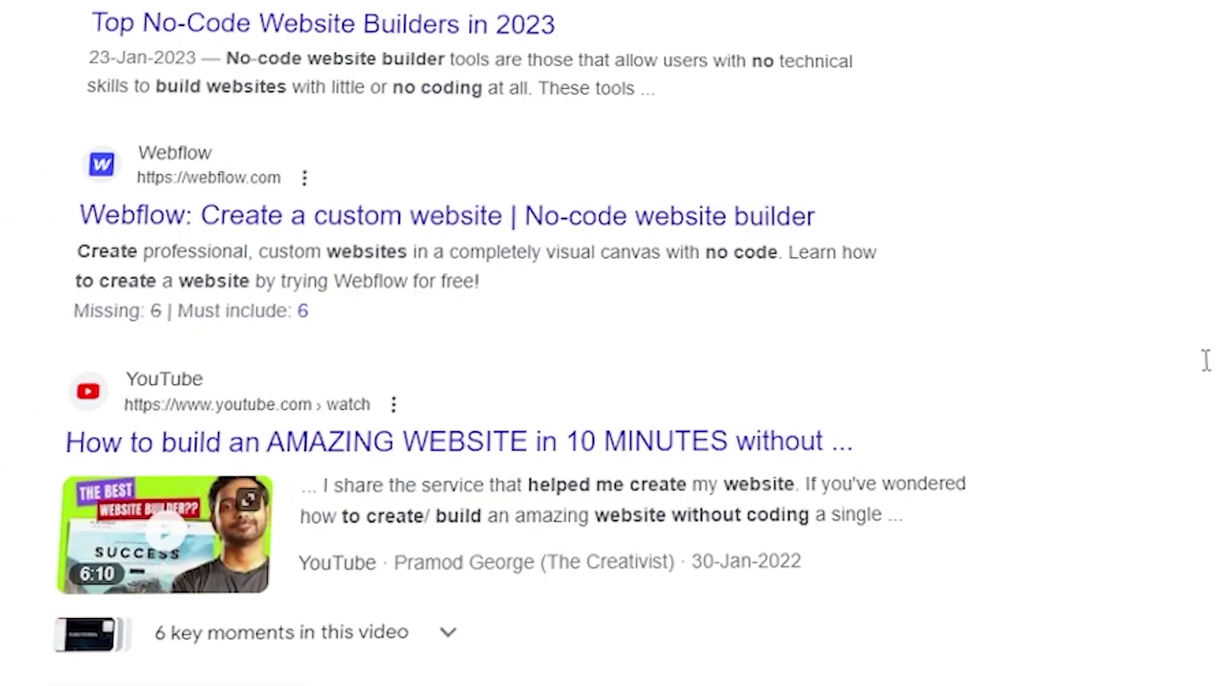
scroll(1201, 357, down, 5)
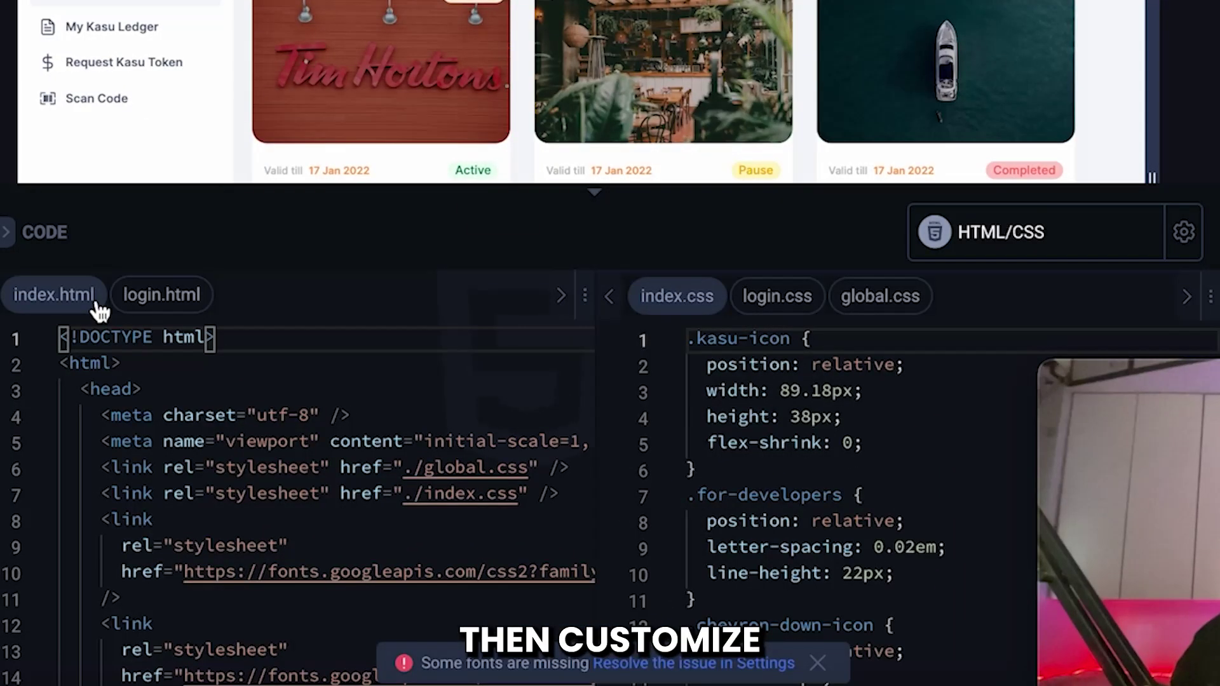
Show the generated login.html code instead of index.html in the Builder code pane
click(153, 311)
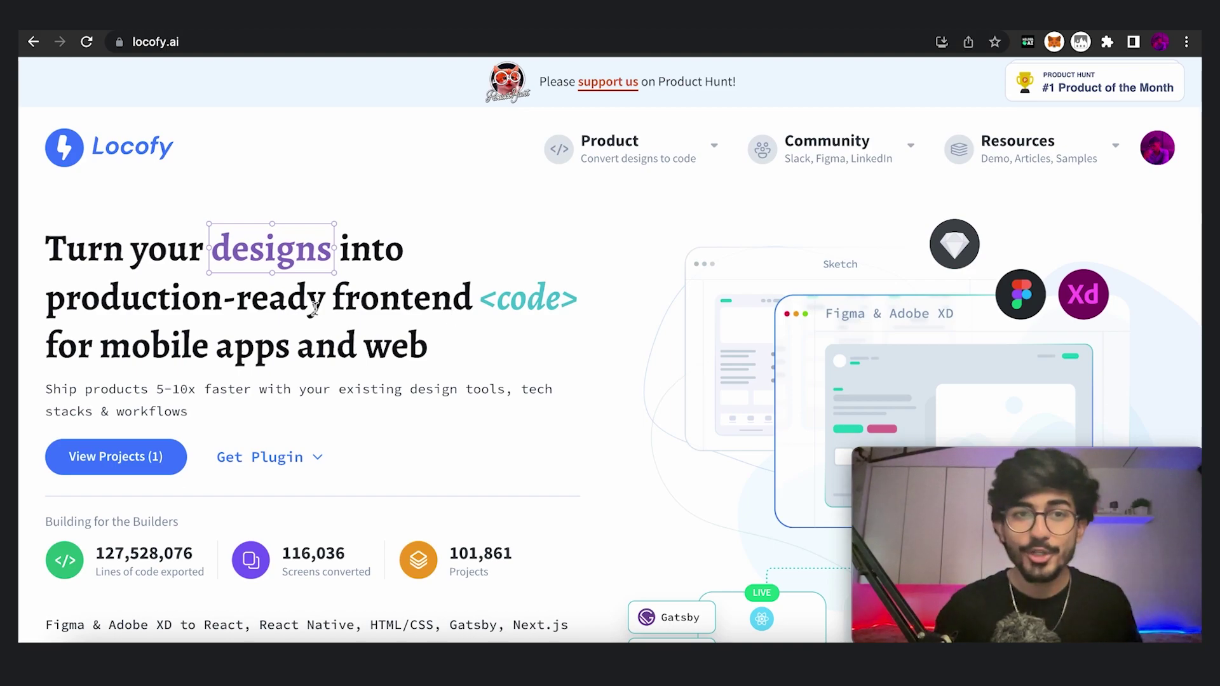
double_click(234, 250)
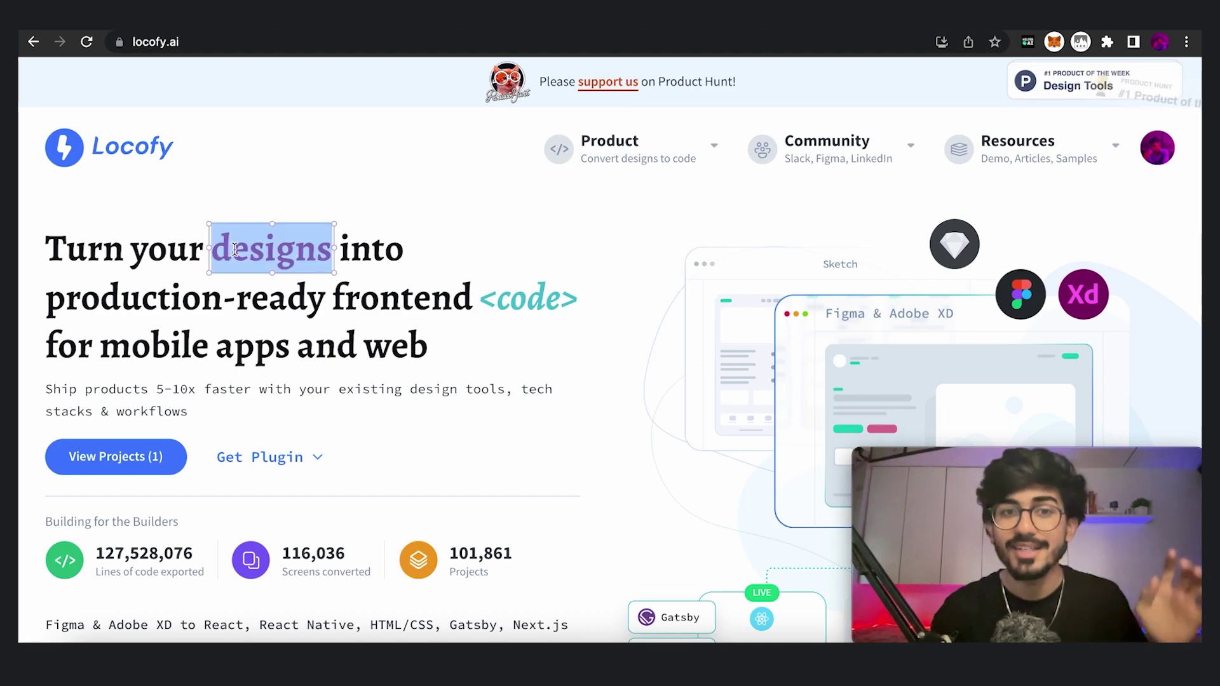
double_click(507, 307)
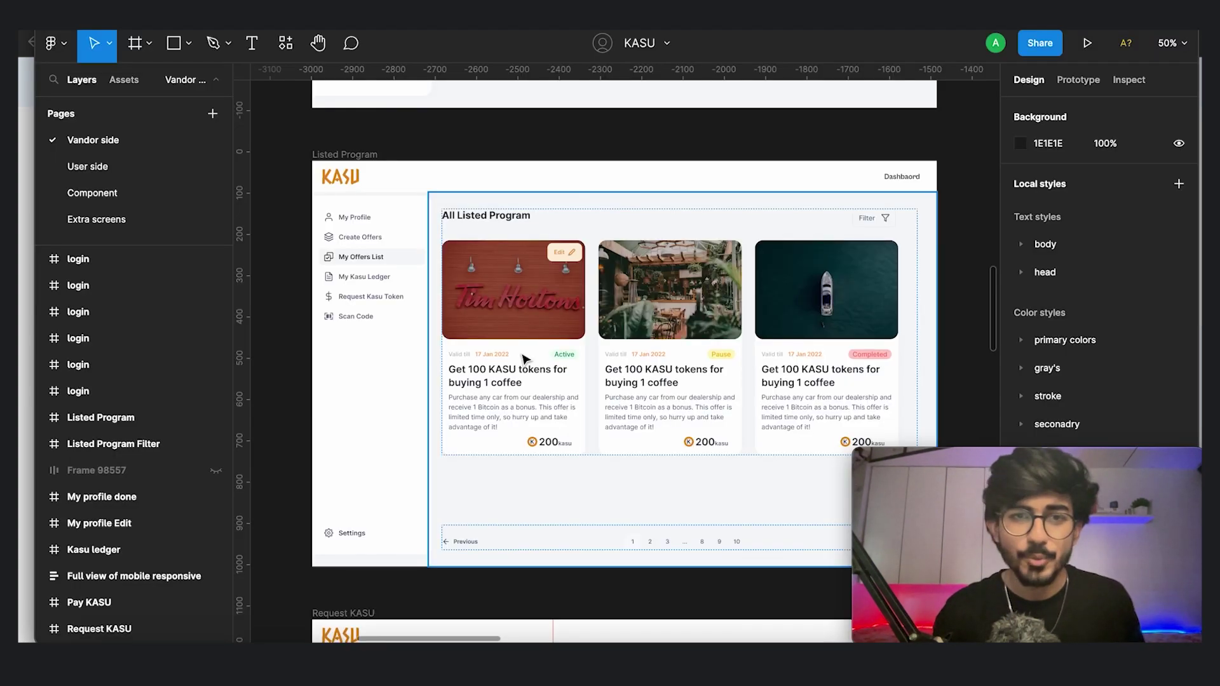
scroll(522, 360, up, 3)
scroll(522, 360, down, 4)
scroll(522, 360, up, 2)
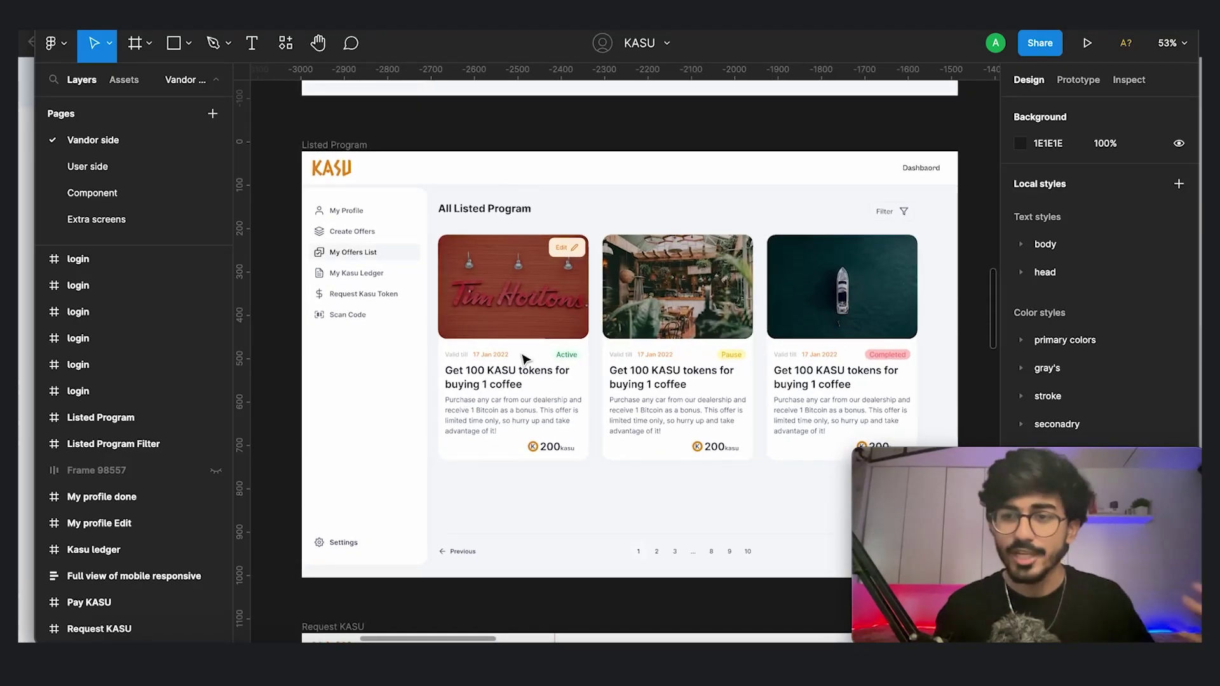
scroll(354, 200, up, 2)
scroll(351, 203, down, 2)
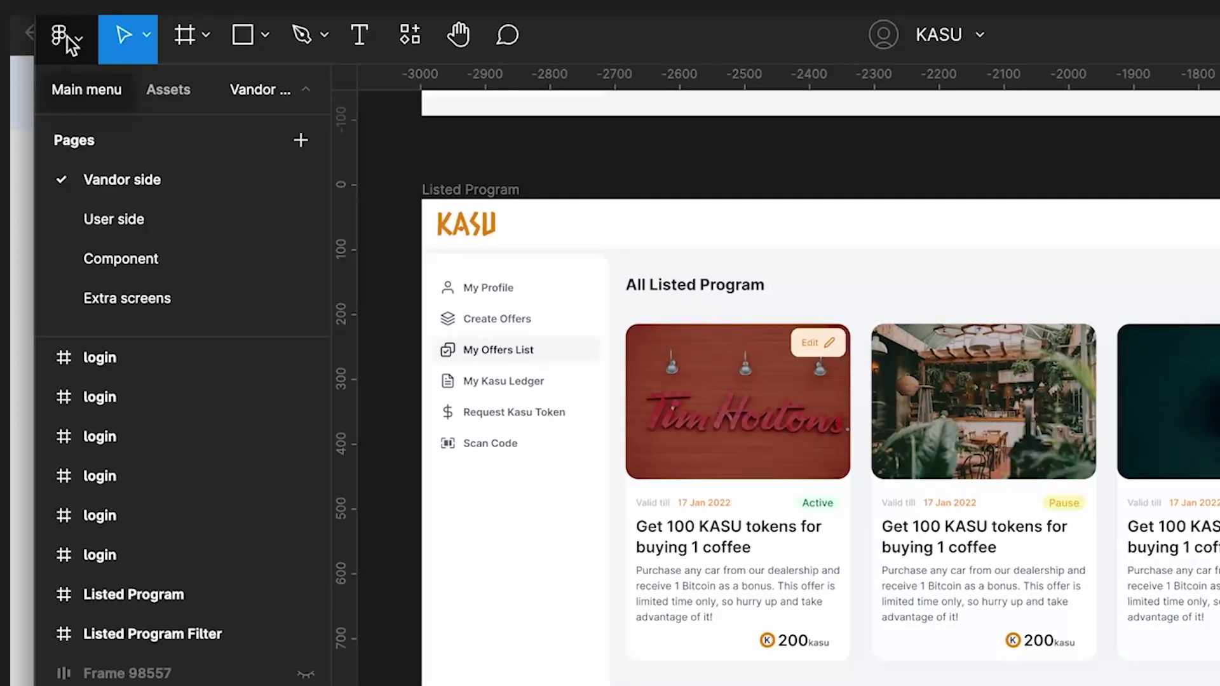
Find the Locofy FREE BETA plugin via Plugins > Find more plugins and run it
click(67, 39)
mouse_move(108, 380)
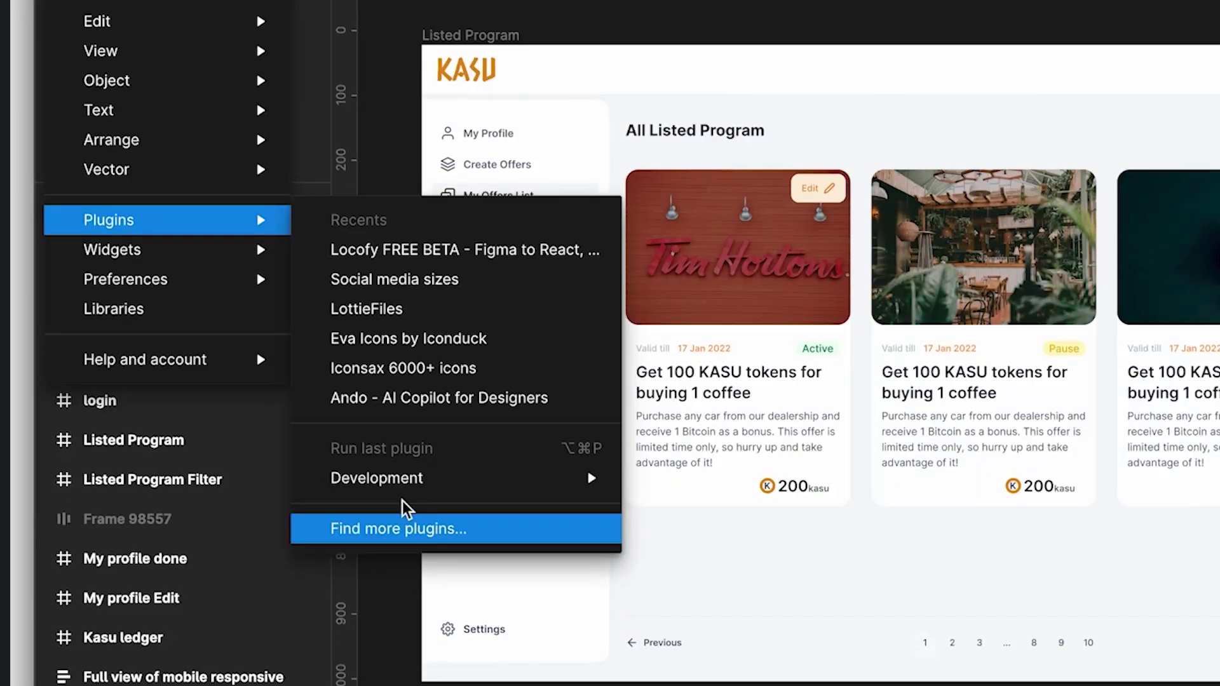
click(402, 516)
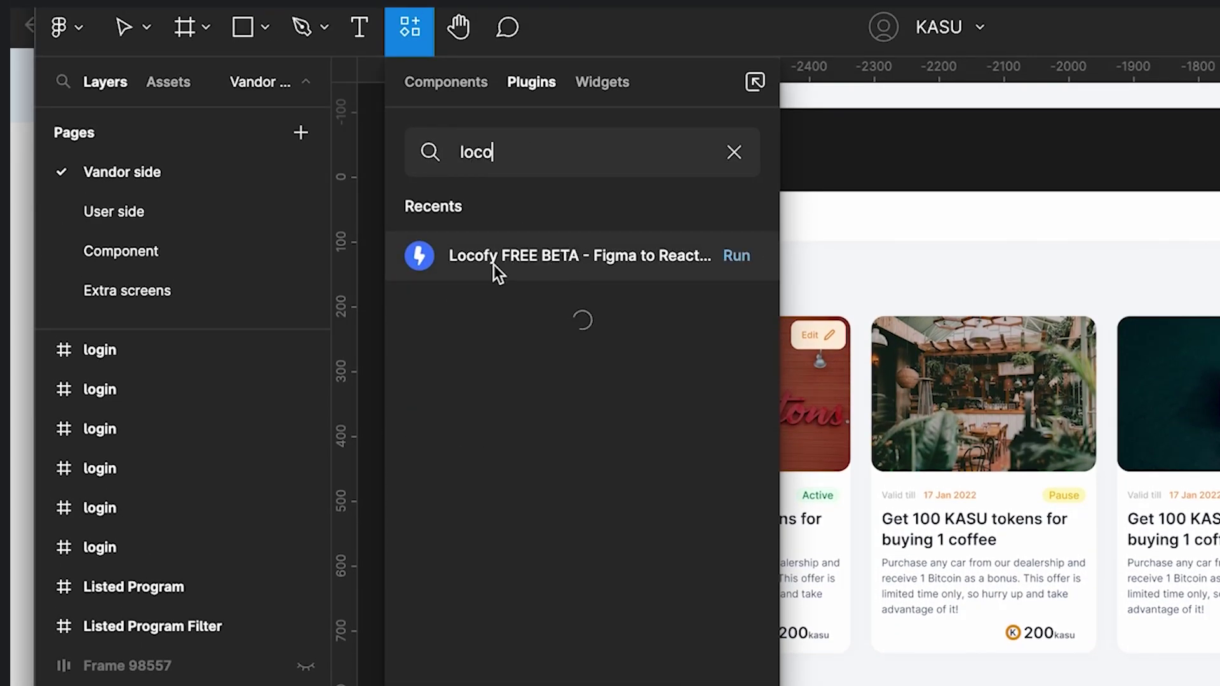
click(745, 257)
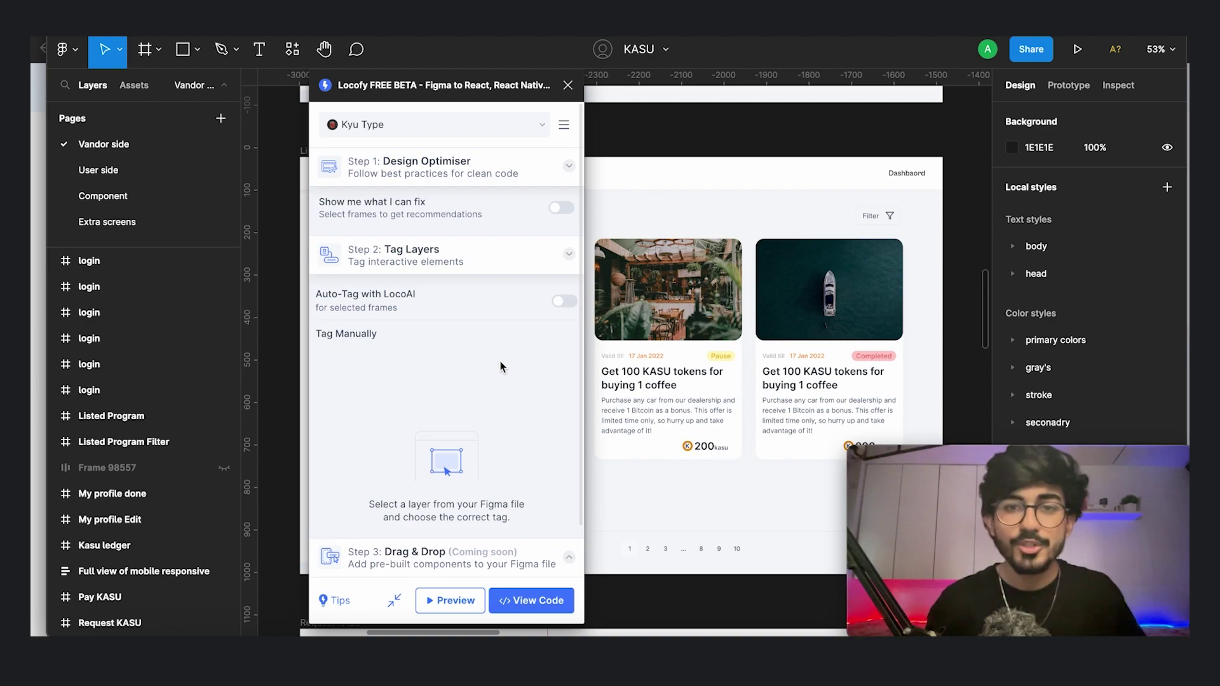
Select the Listed Program frame and turn on Auto-Tag with LocoAI for its six untagged layers
drag(504, 84, 526, 90)
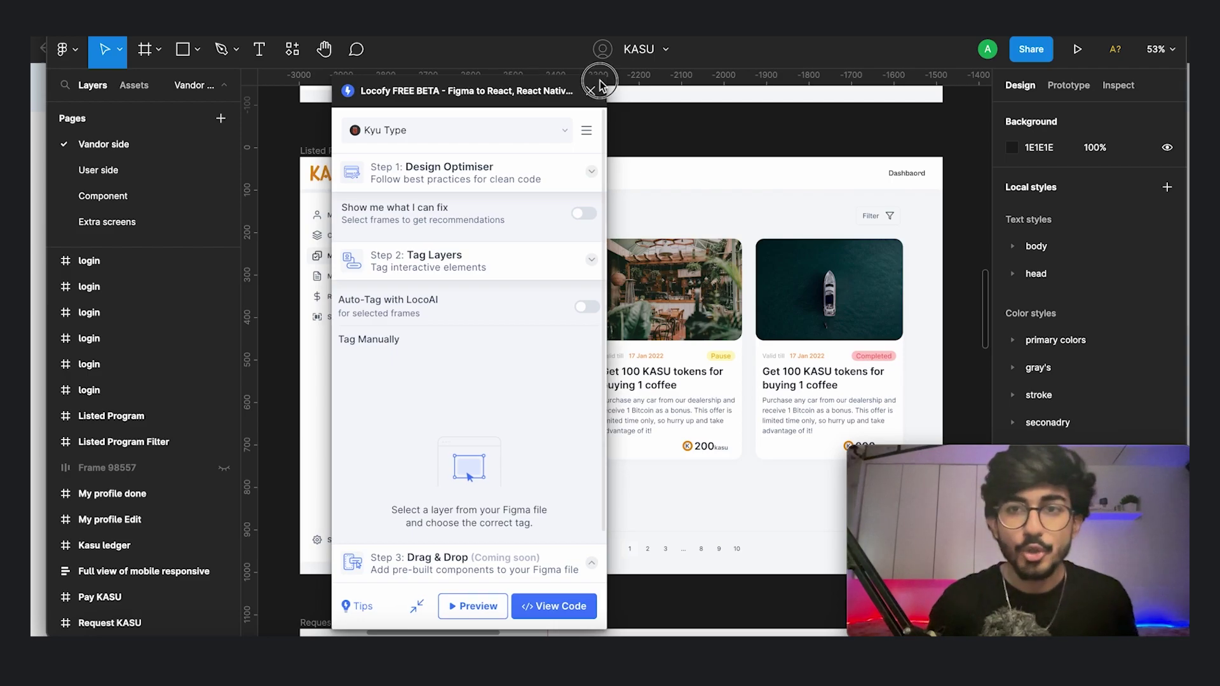
drag(599, 86, 1153, 89)
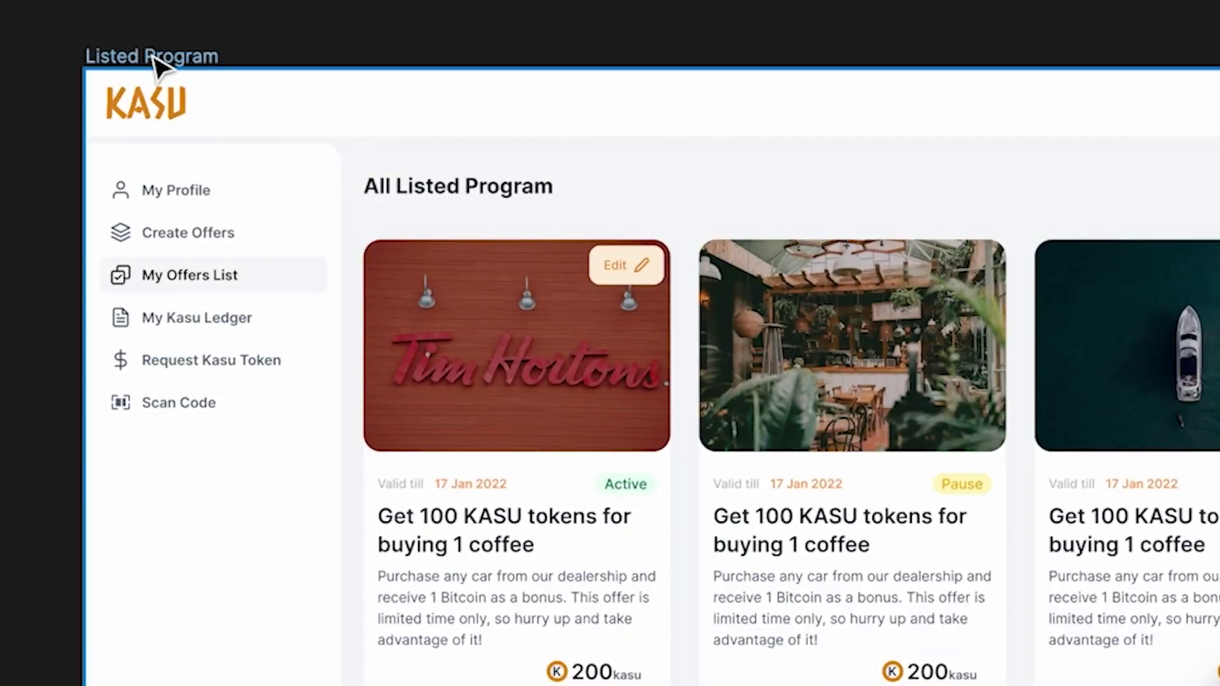
click(154, 57)
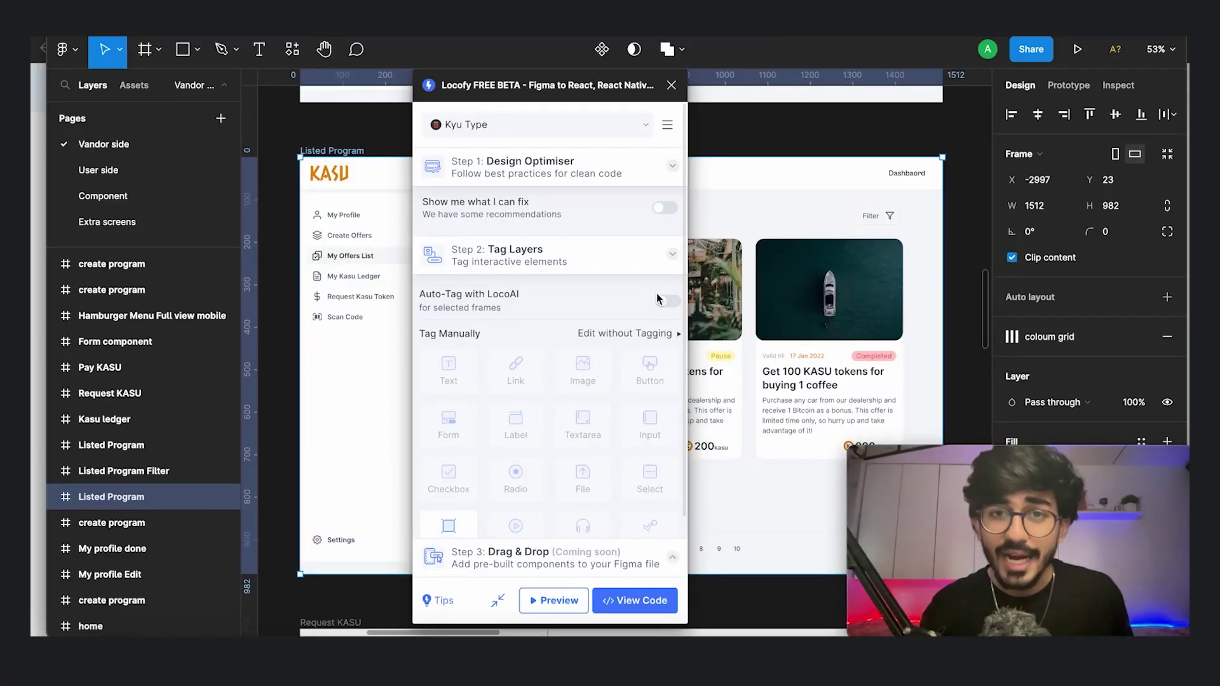
click(666, 303)
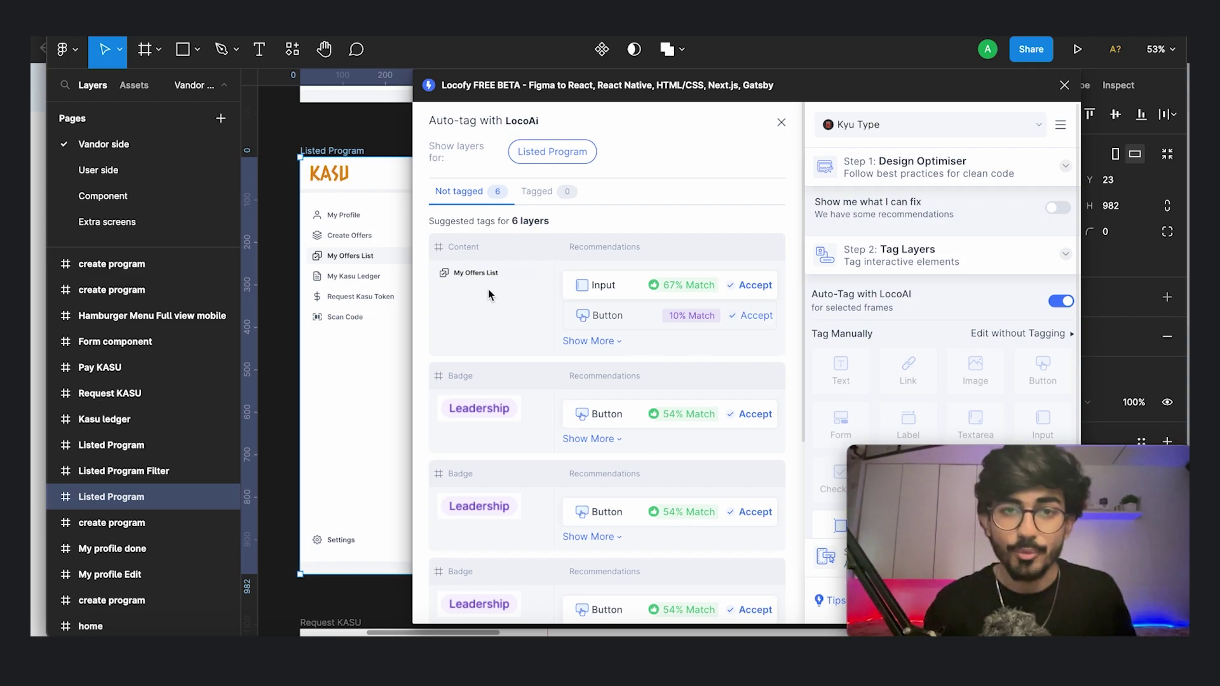
Accept the recommended Input tag for the My Offers List layer and return to Locofy's main steps
drag(565, 84, 721, 90)
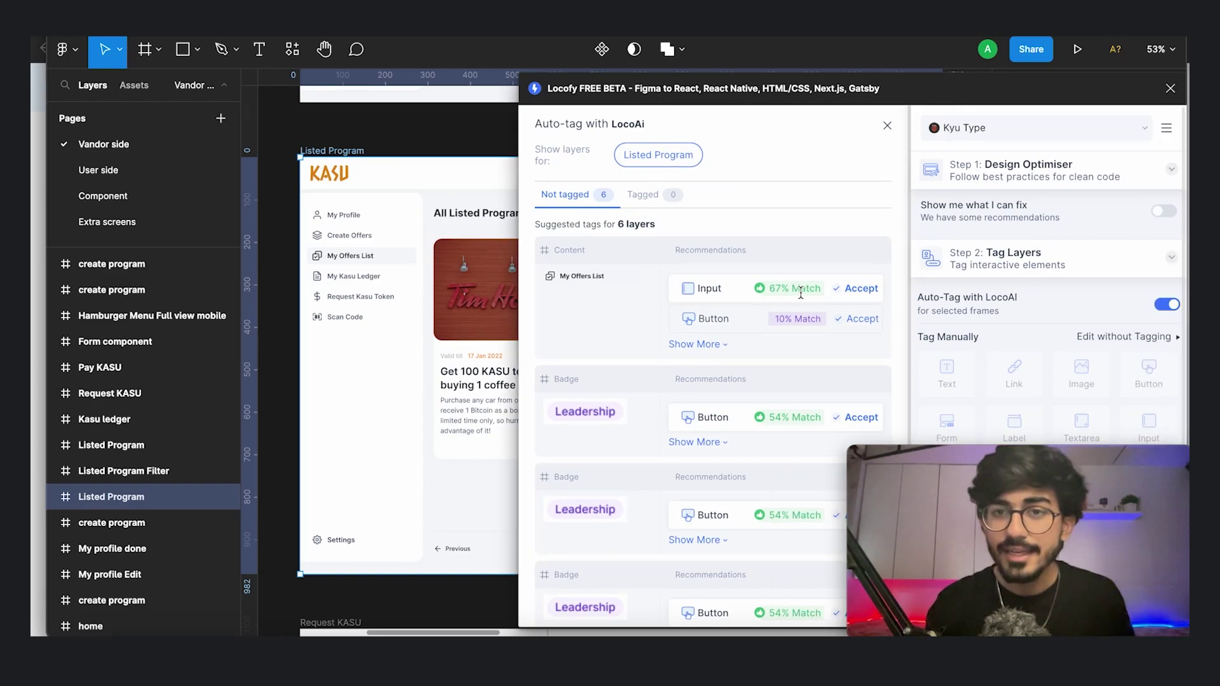
click(853, 289)
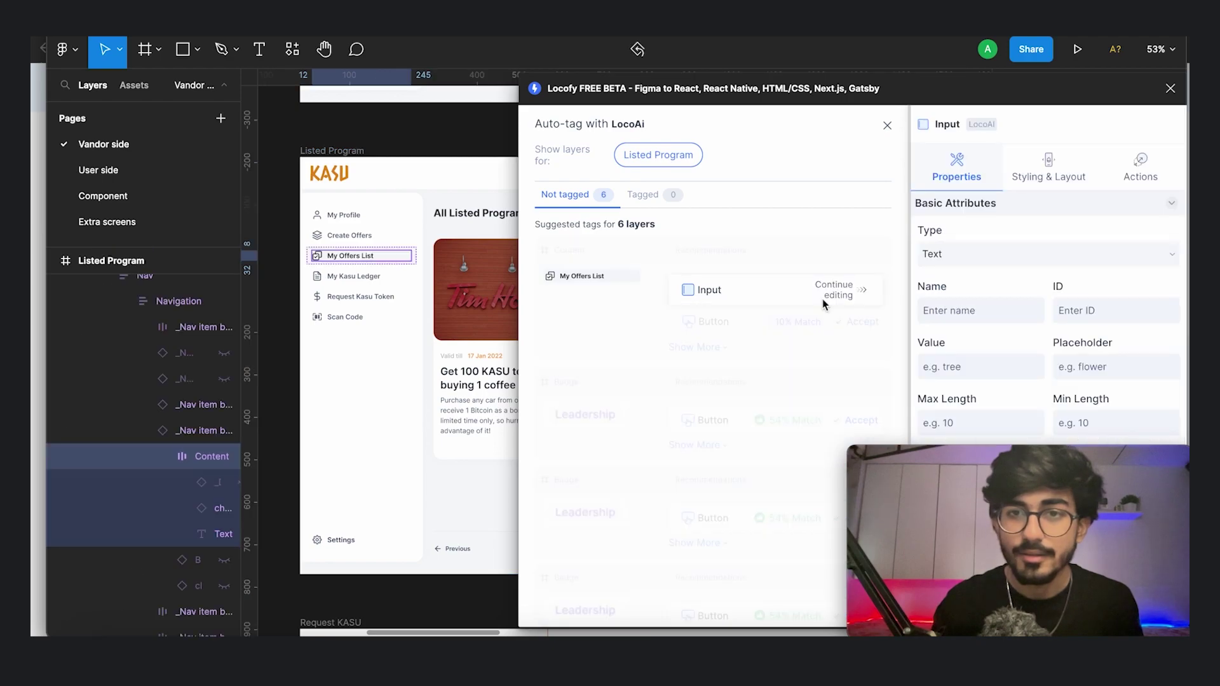
click(857, 290)
click(457, 290)
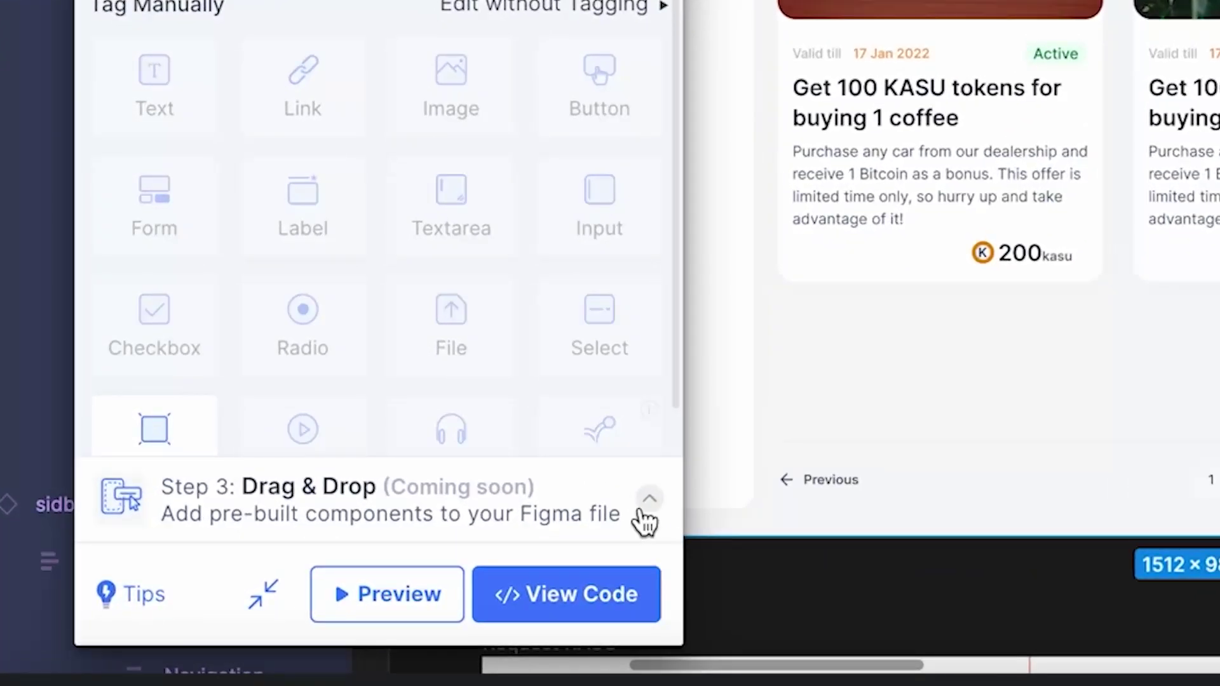
Send the selected Listed Program frame to Builder as HTML/CSS, ignoring the untagged-layer recommendation
click(612, 619)
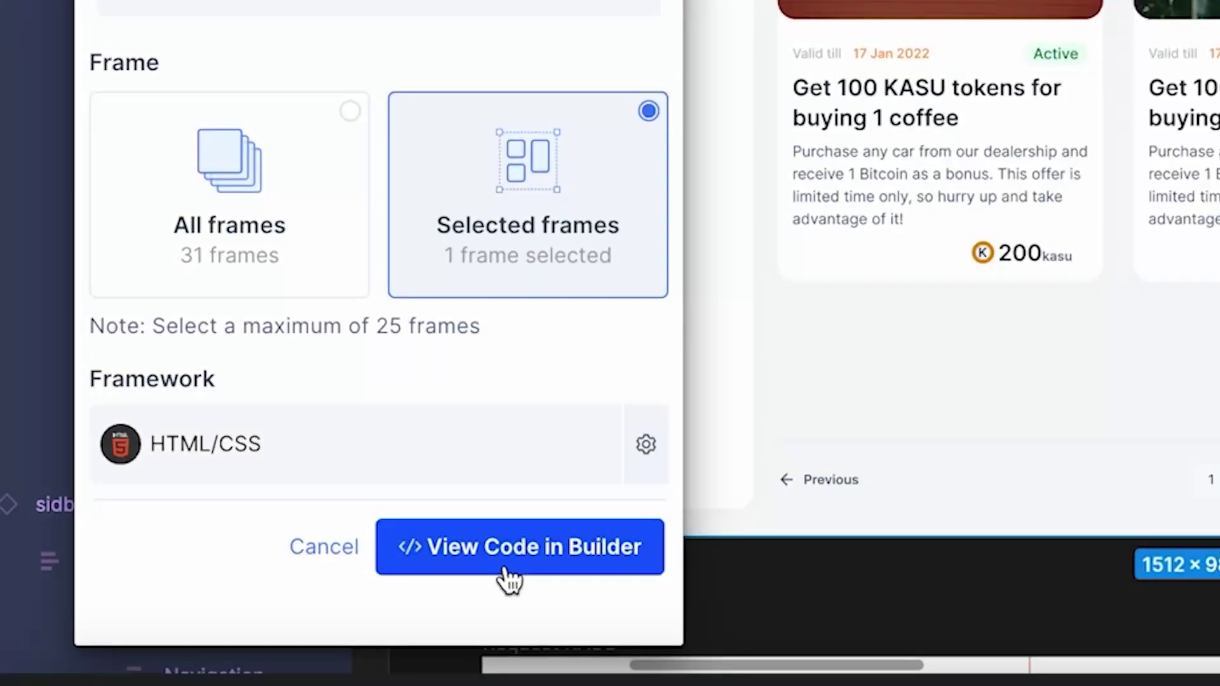
click(508, 579)
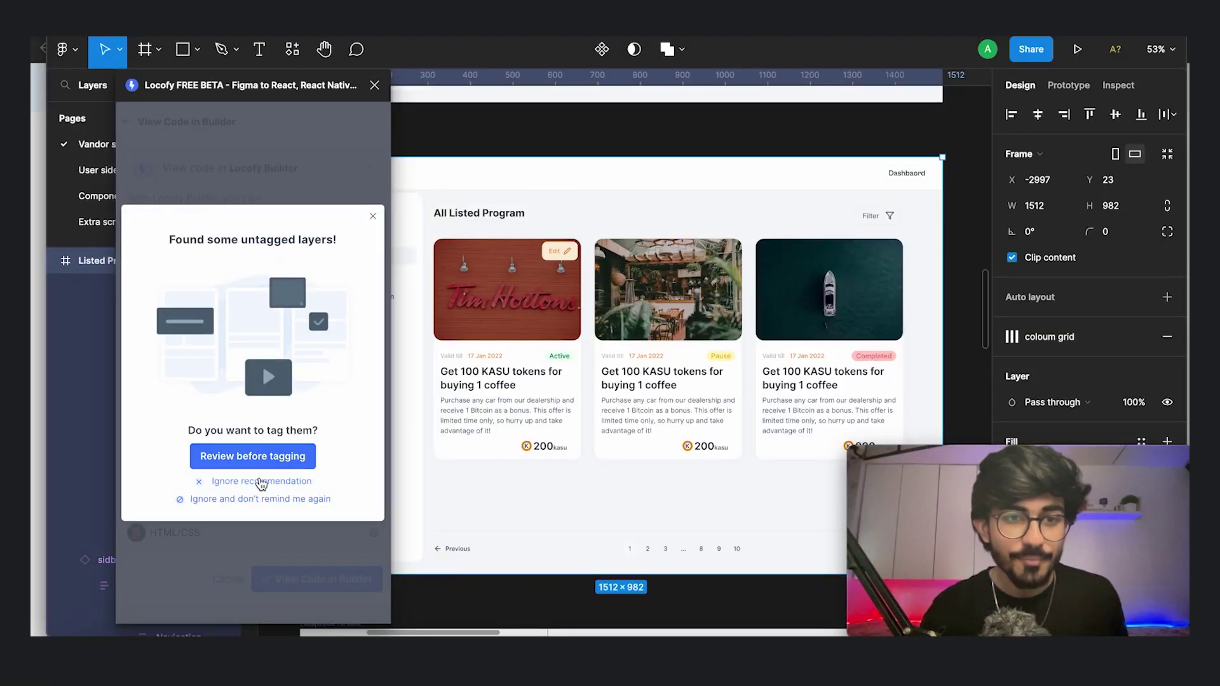
click(261, 482)
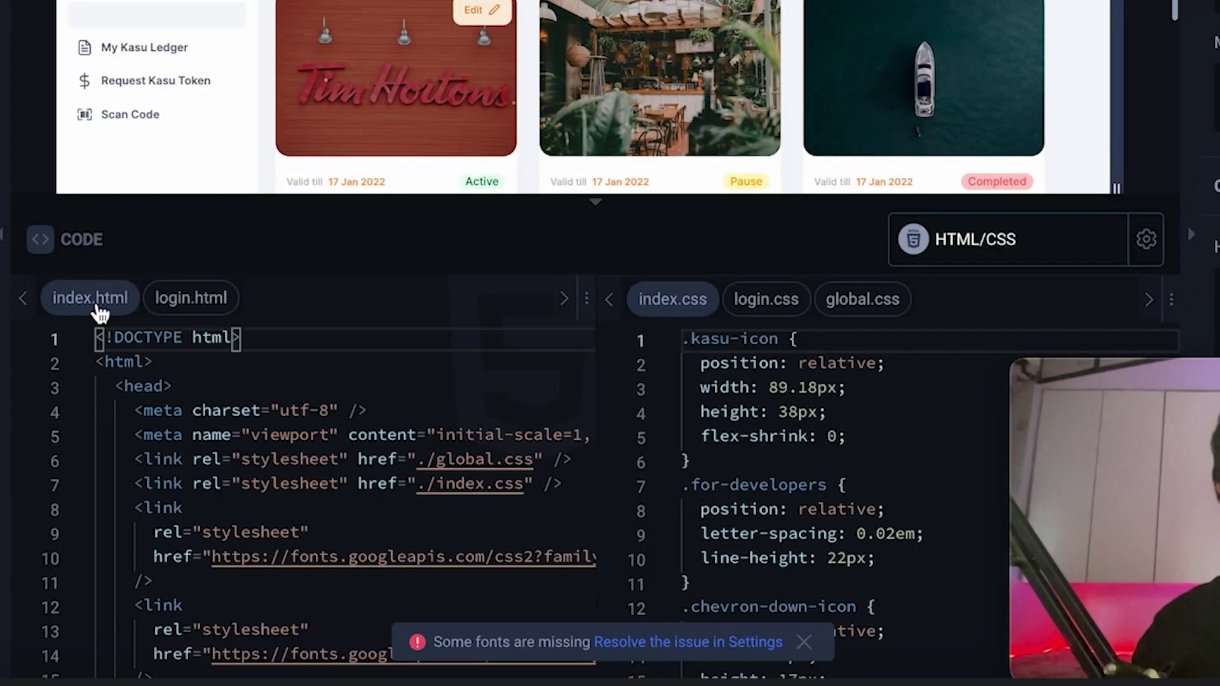
Review login.html, then the login.css, global.css and index.css stylesheets, scrolling through the design preview
click(183, 312)
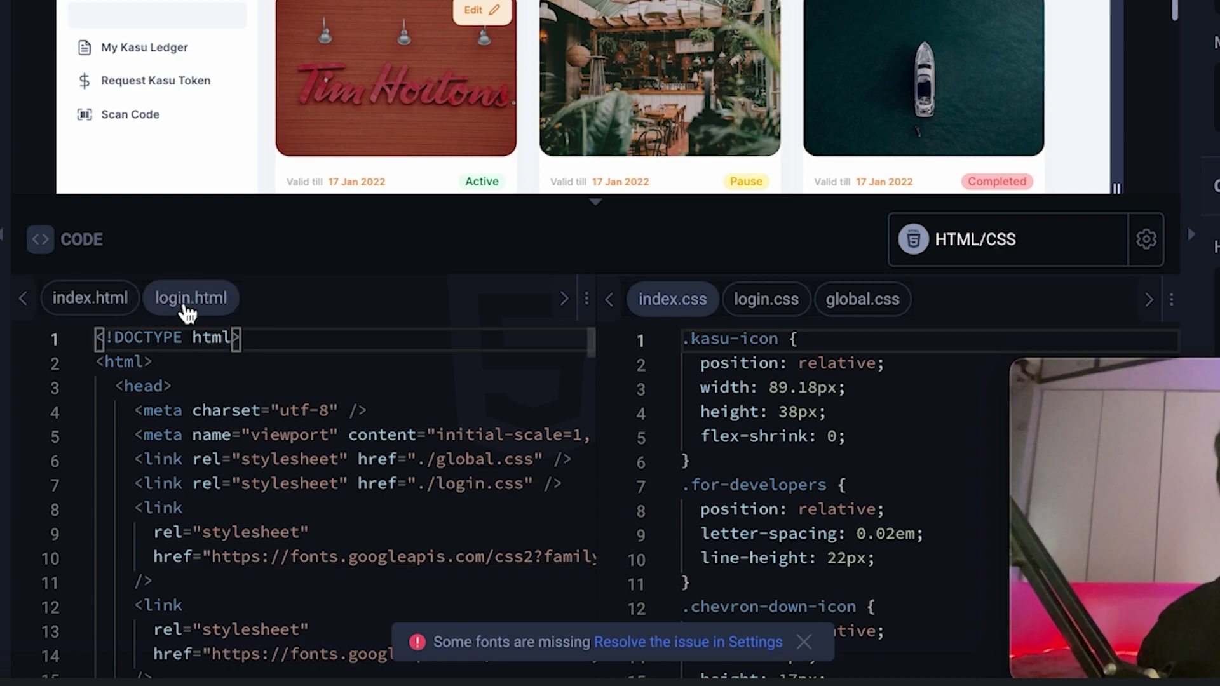
click(783, 315)
click(847, 312)
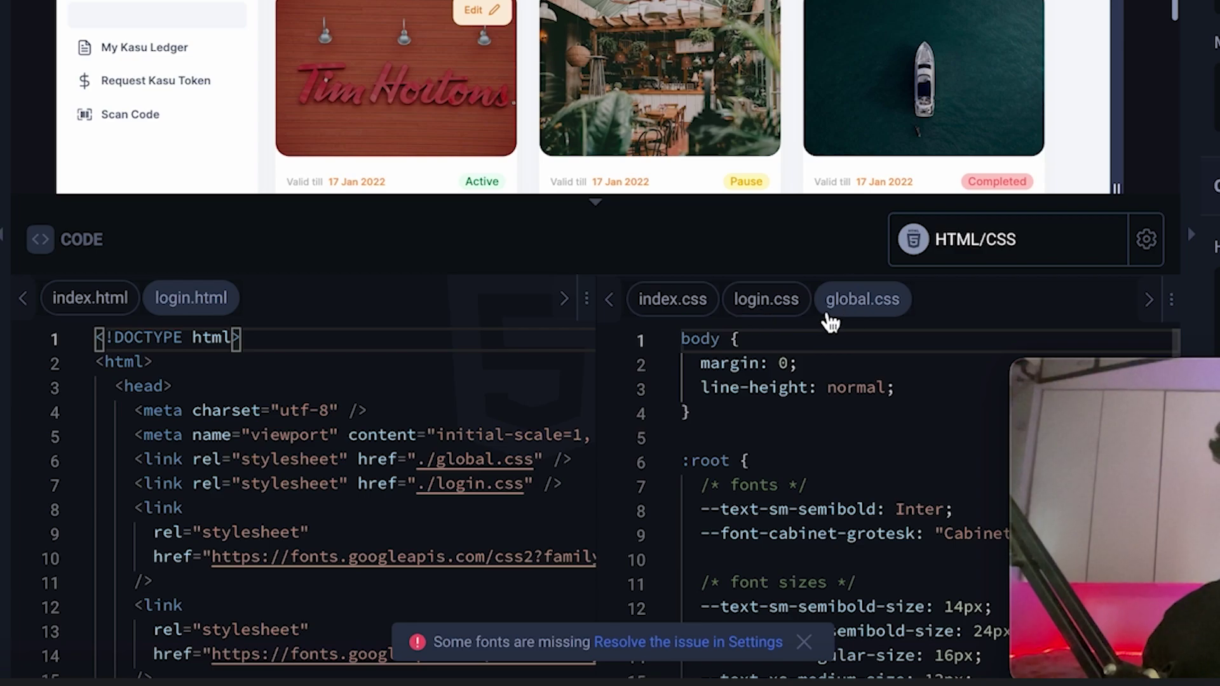
click(699, 305)
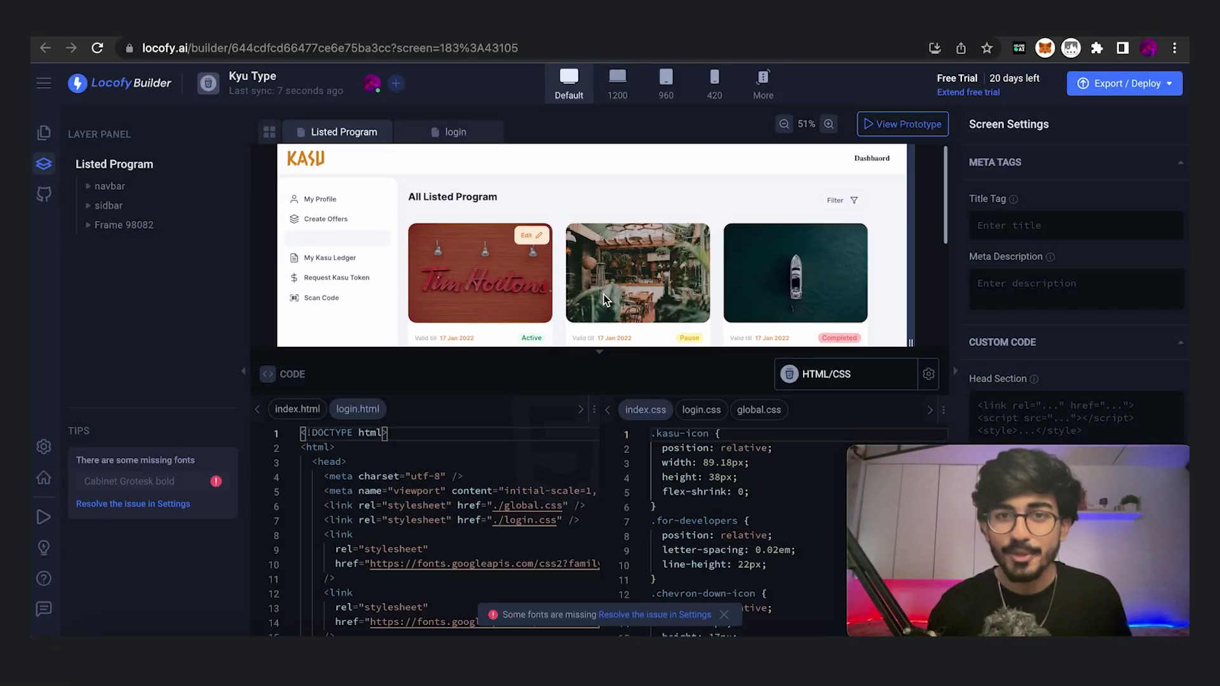
scroll(604, 299, down, 3)
scroll(604, 295, down, 2)
scroll(729, 269, down, 1)
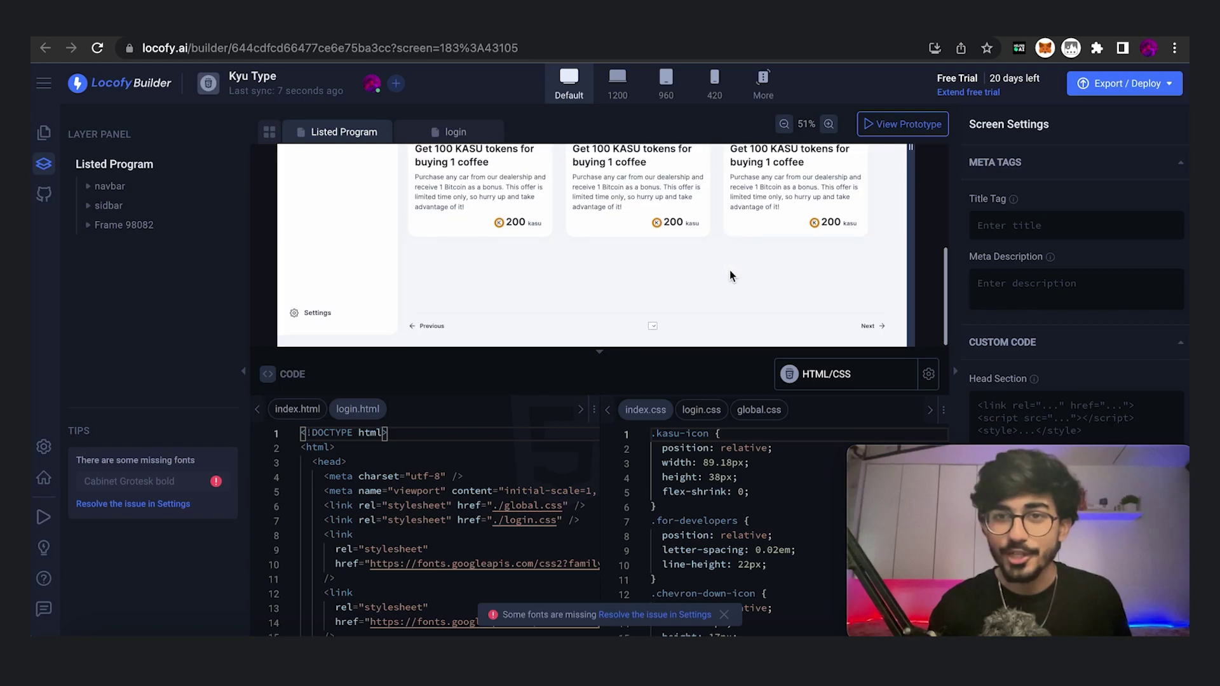
scroll(730, 270, up, 5)
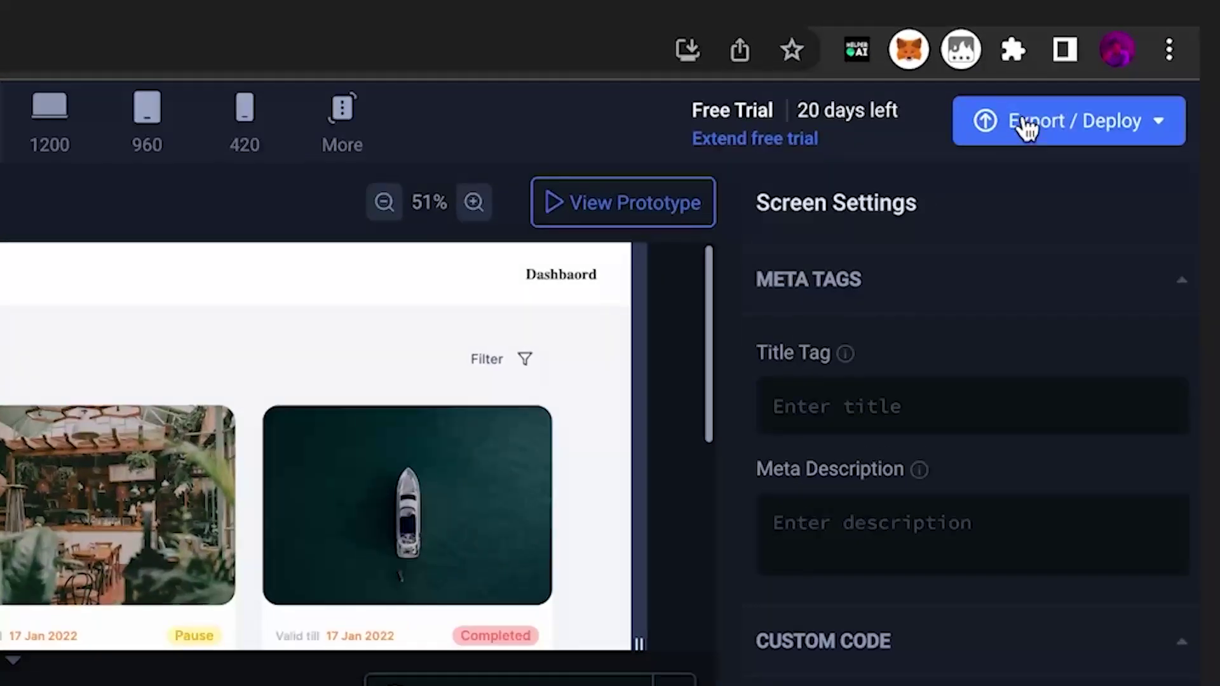
Open the Export / Deploy dropdown listing Zip, Netlify, Vercel, GitHub Pages and GitHub options
click(1024, 127)
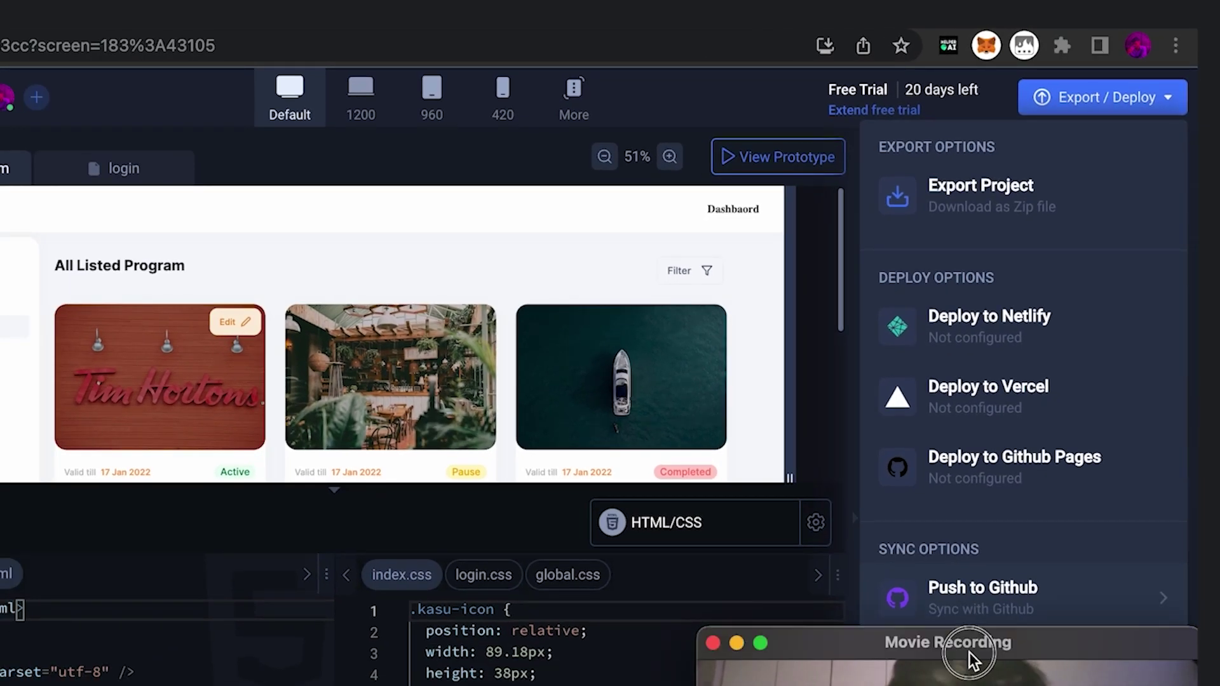
drag(970, 661, 437, 589)
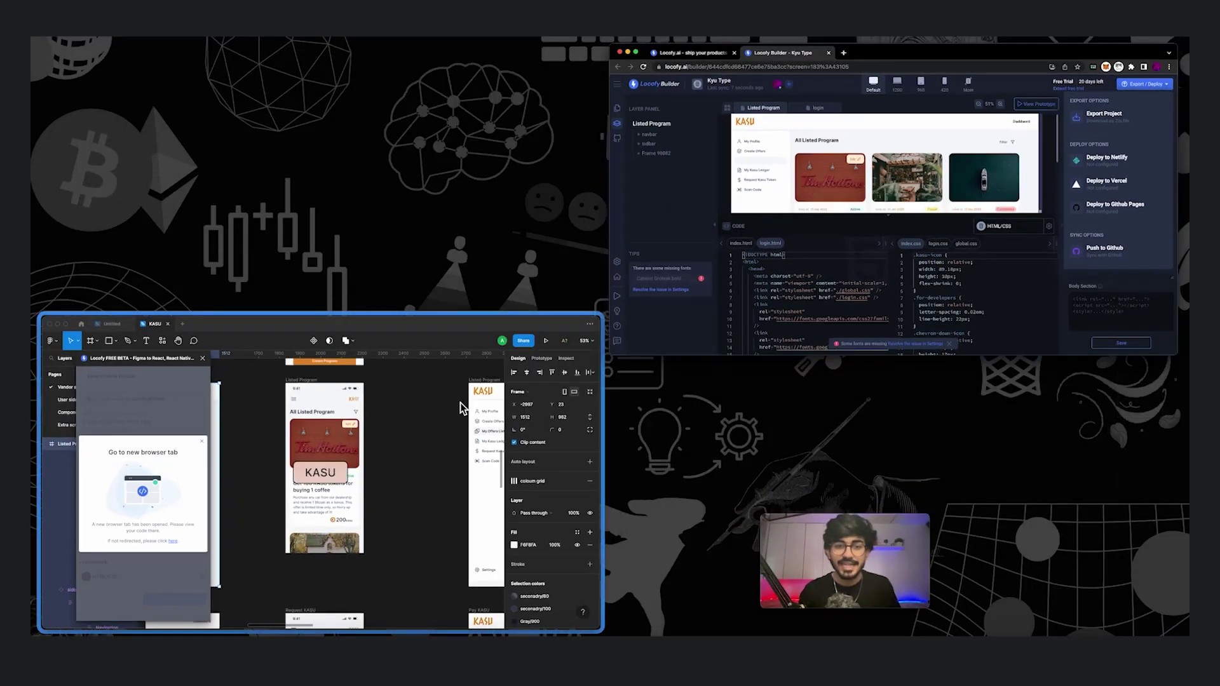
Return to Figma, close the Locofy panel, select the mobile Listed Program frame and open the main menu
click(392, 385)
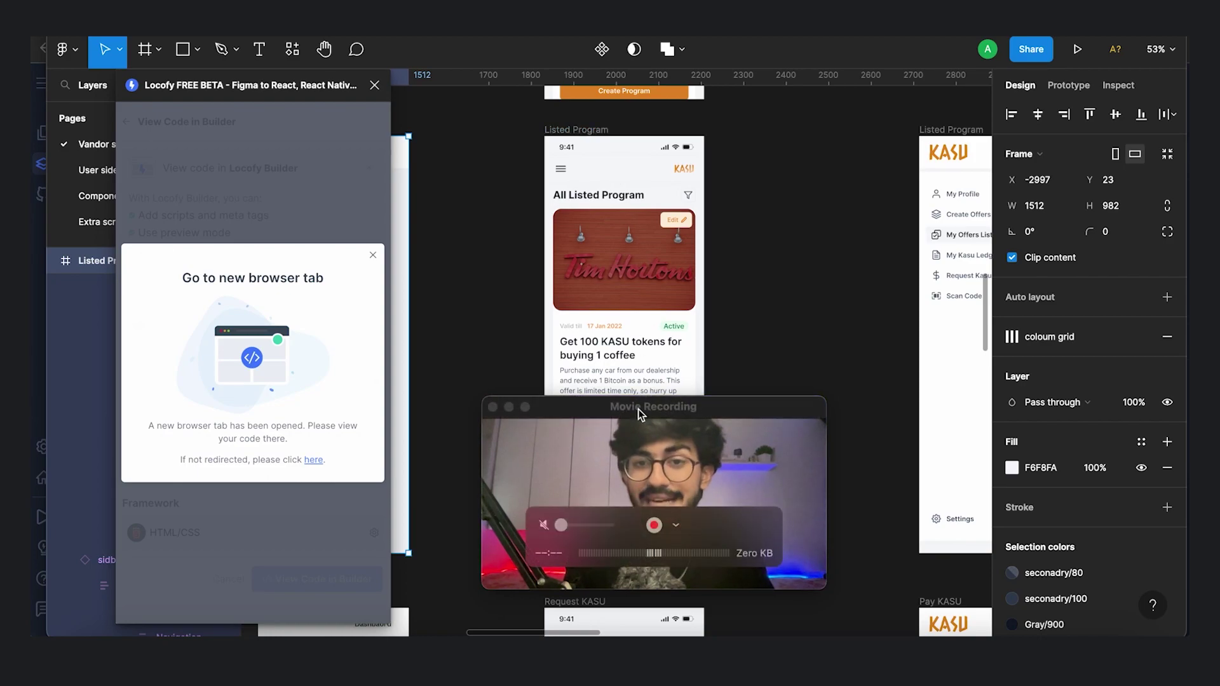
drag(639, 413, 927, 372)
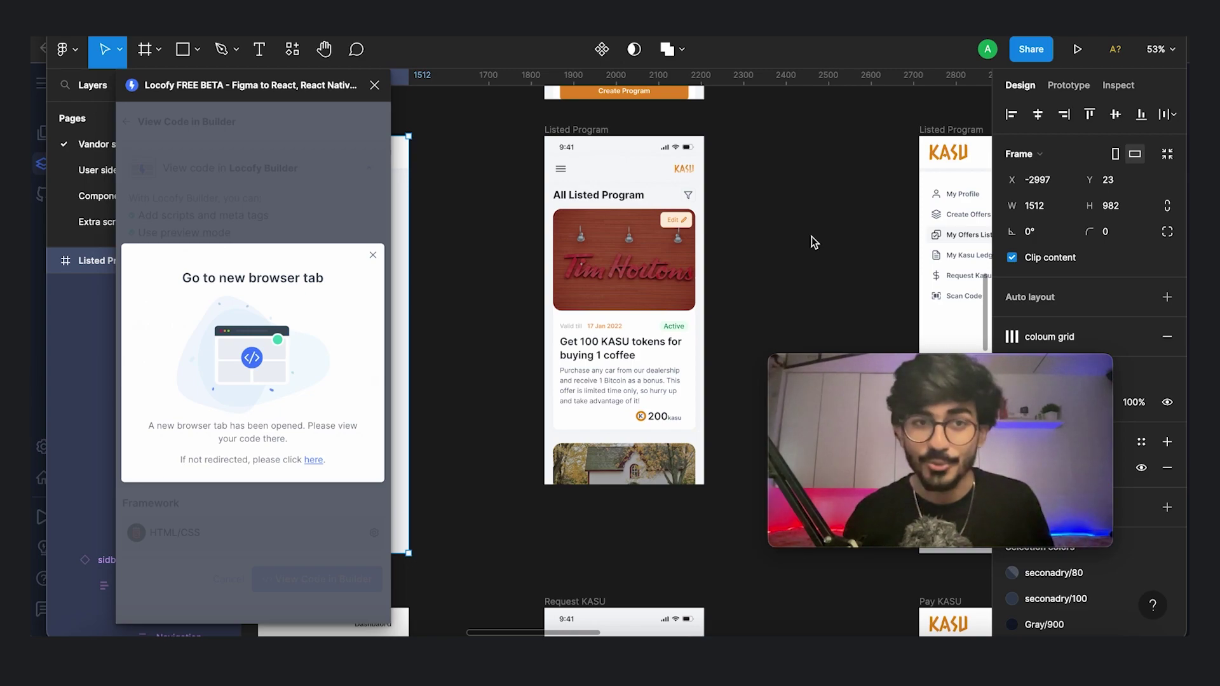
click(373, 87)
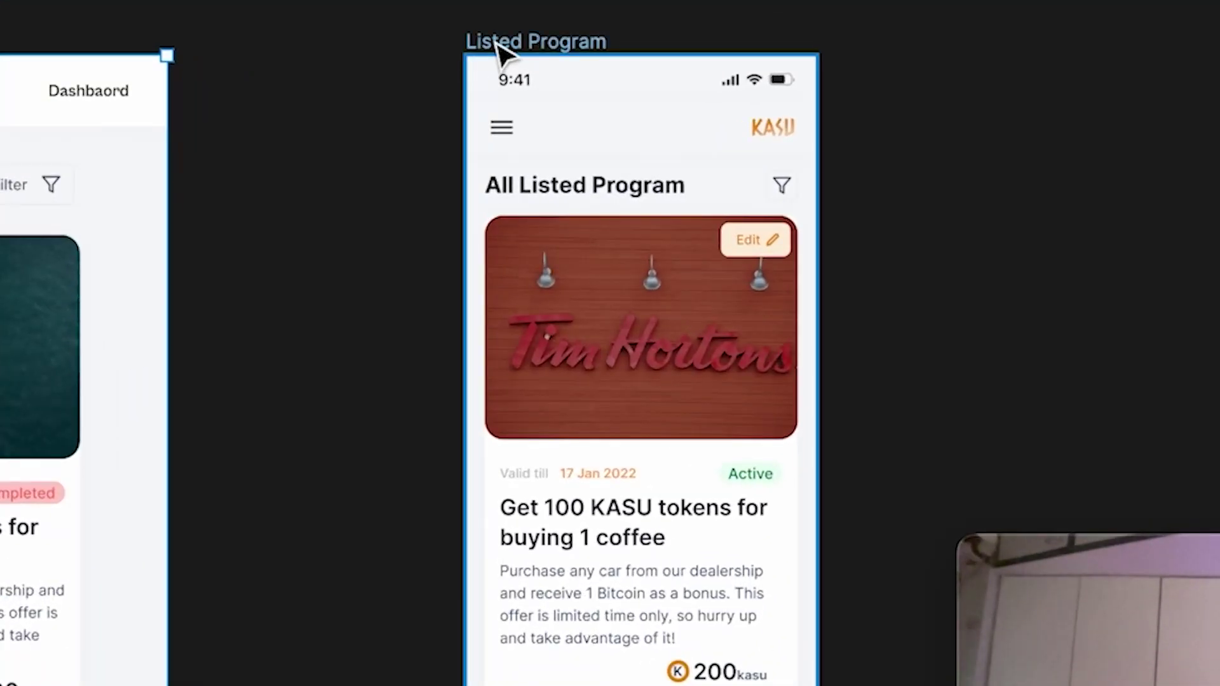
click(560, 130)
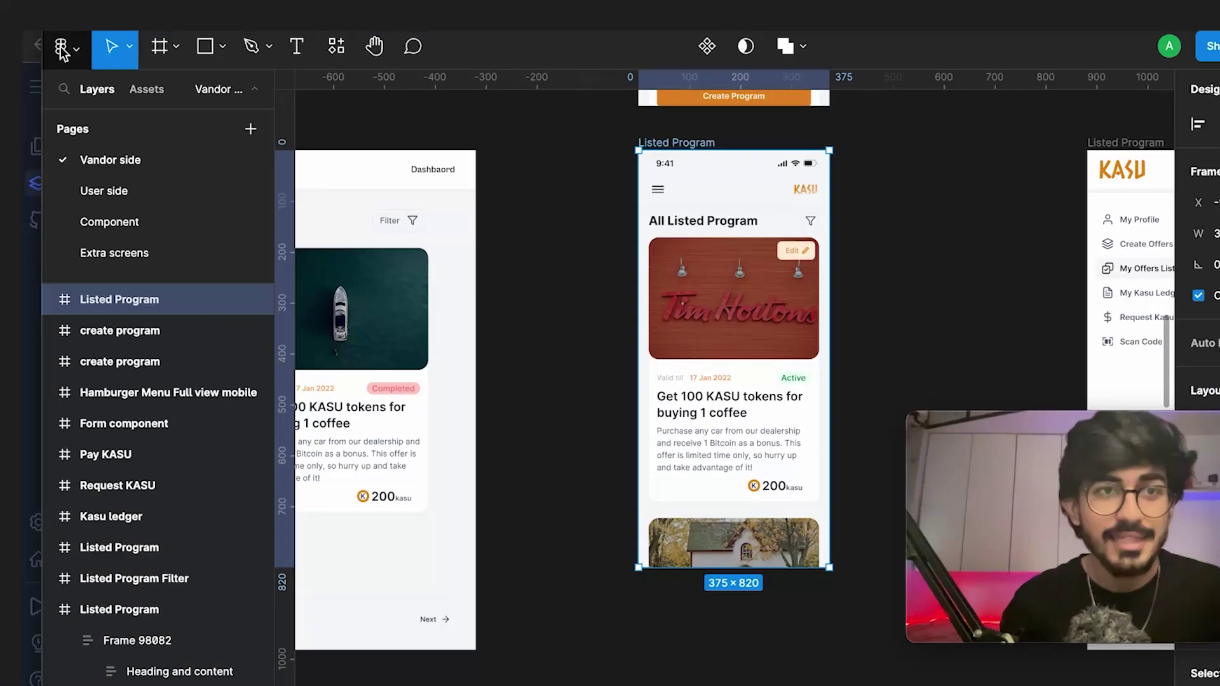
click(59, 46)
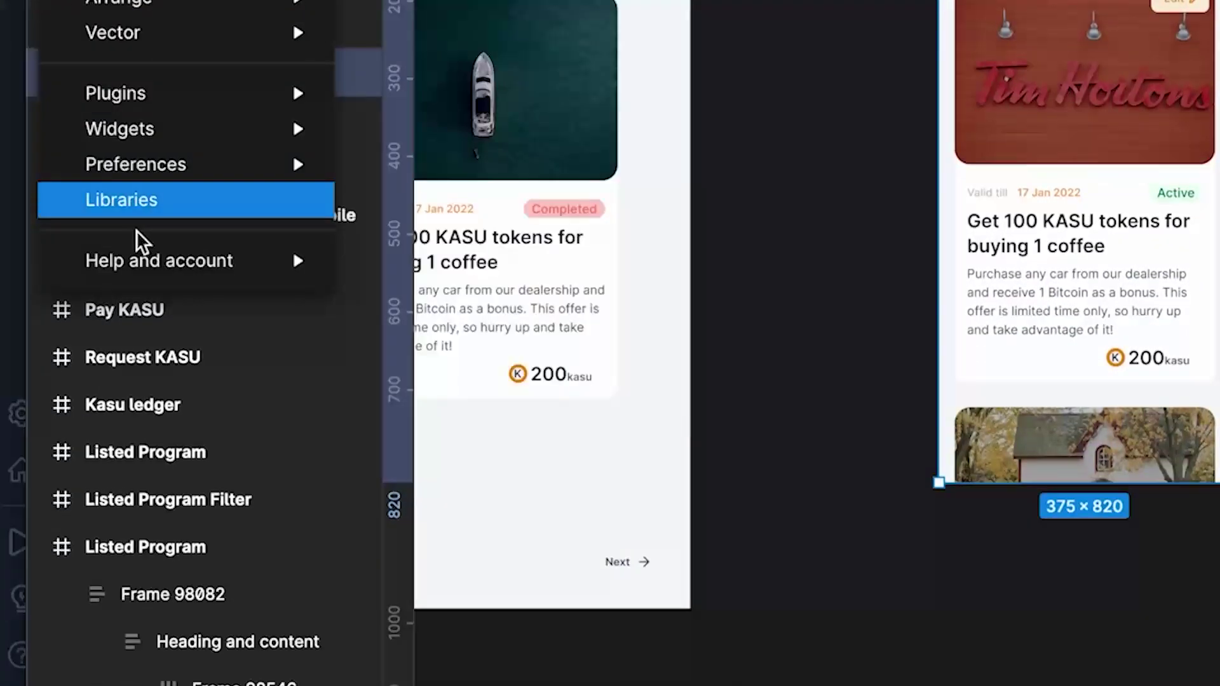
Relaunch Locofy and create a new project with React Native as the framework
mouse_move(164, 286)
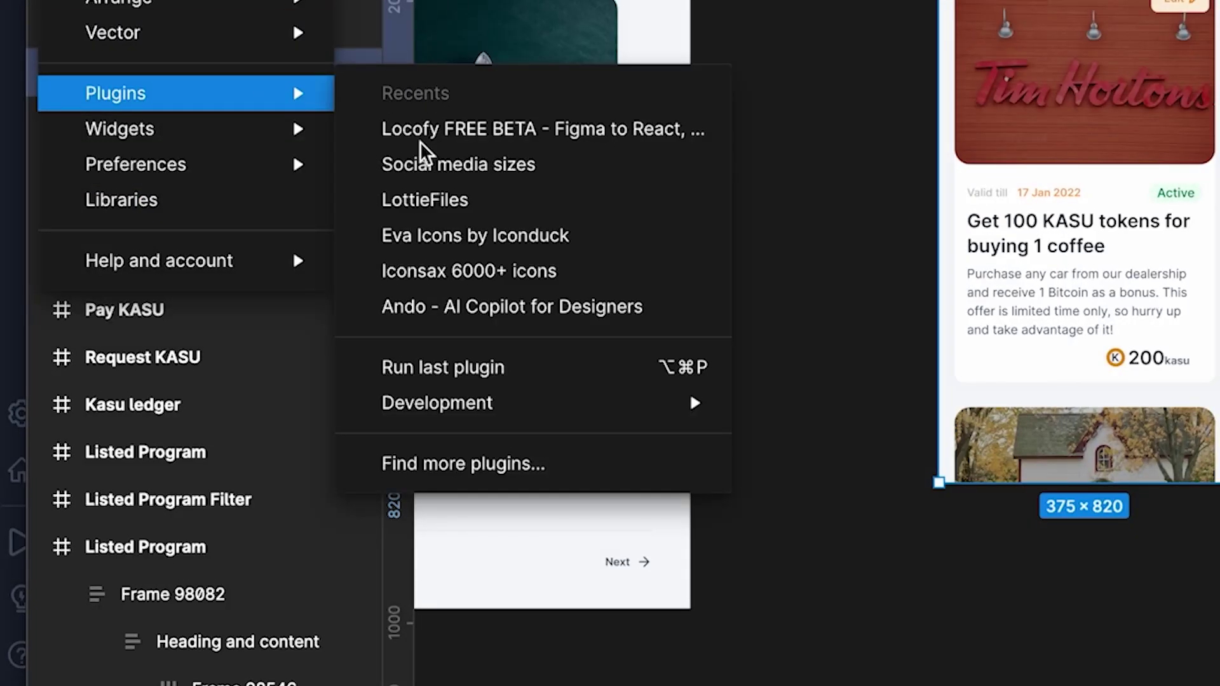
click(470, 128)
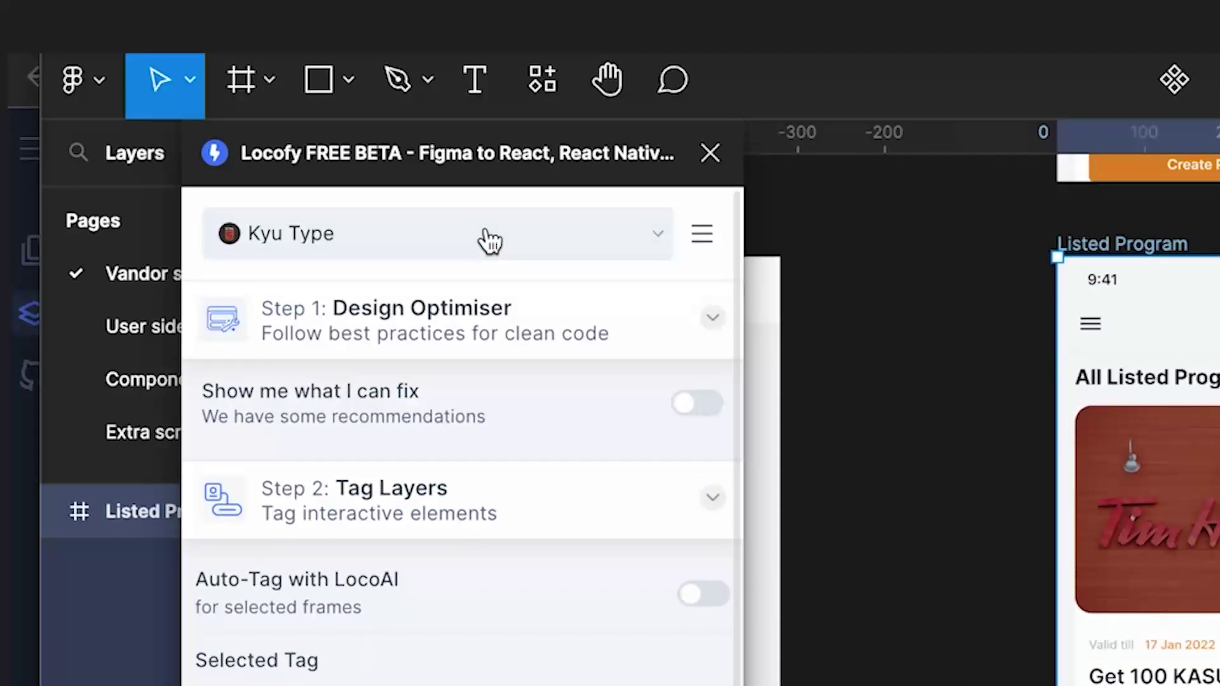
click(489, 240)
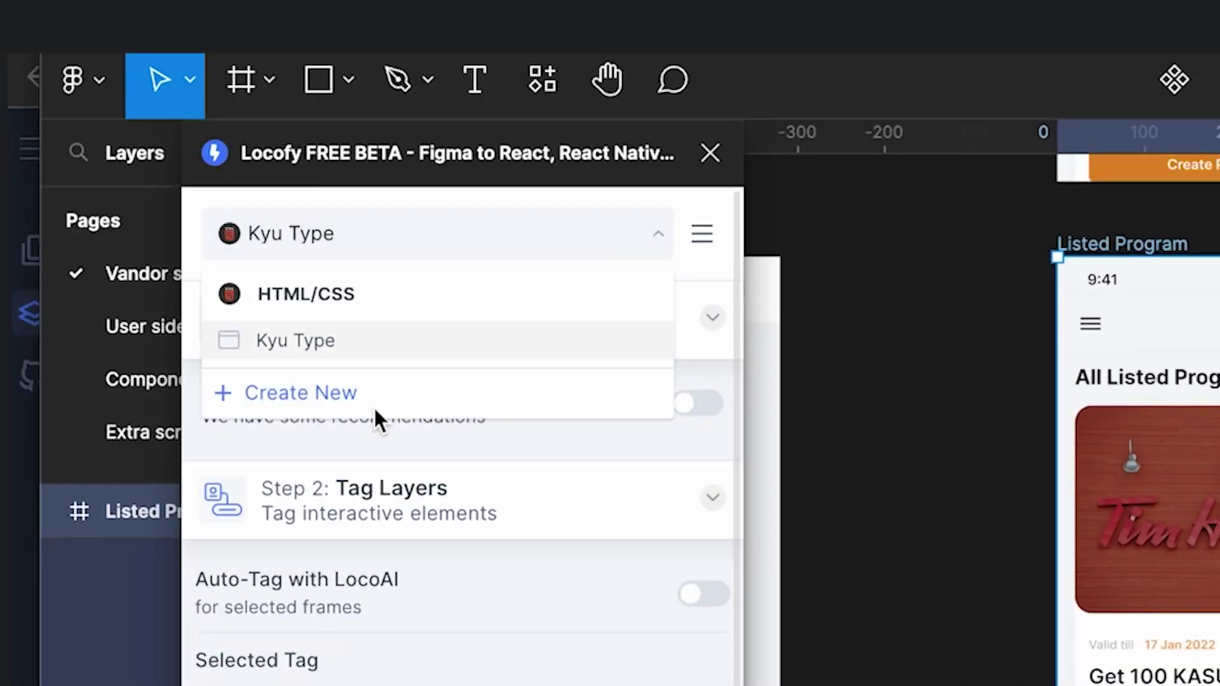
click(311, 398)
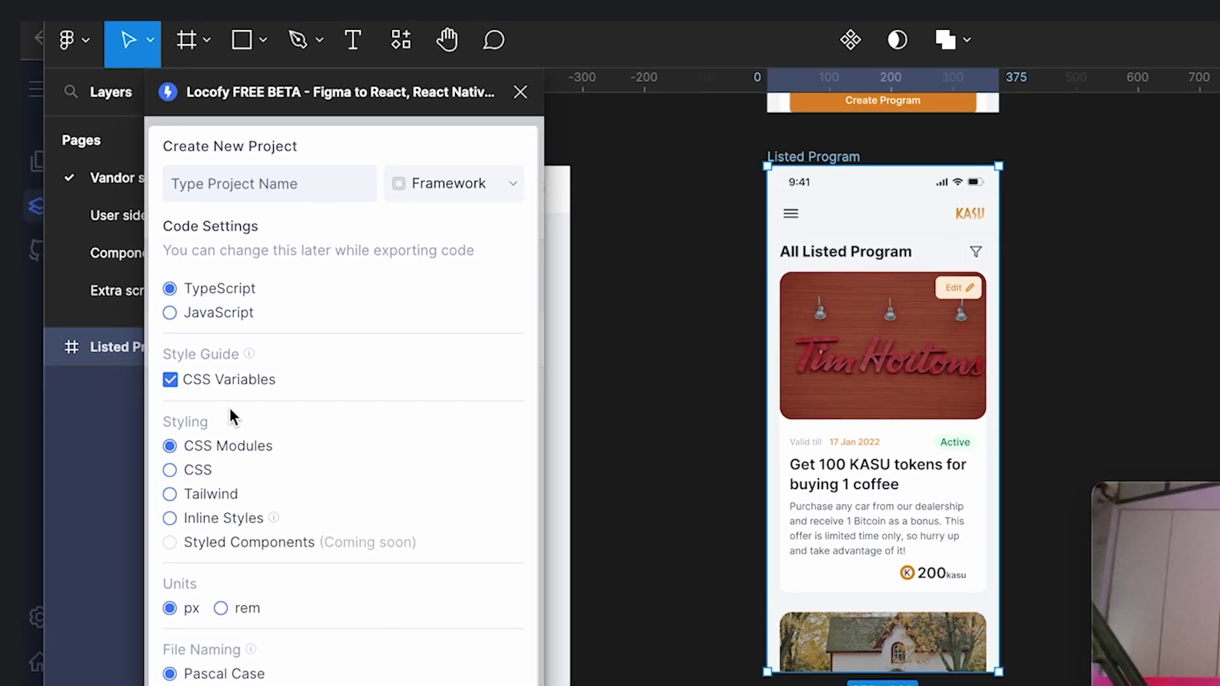
click(468, 185)
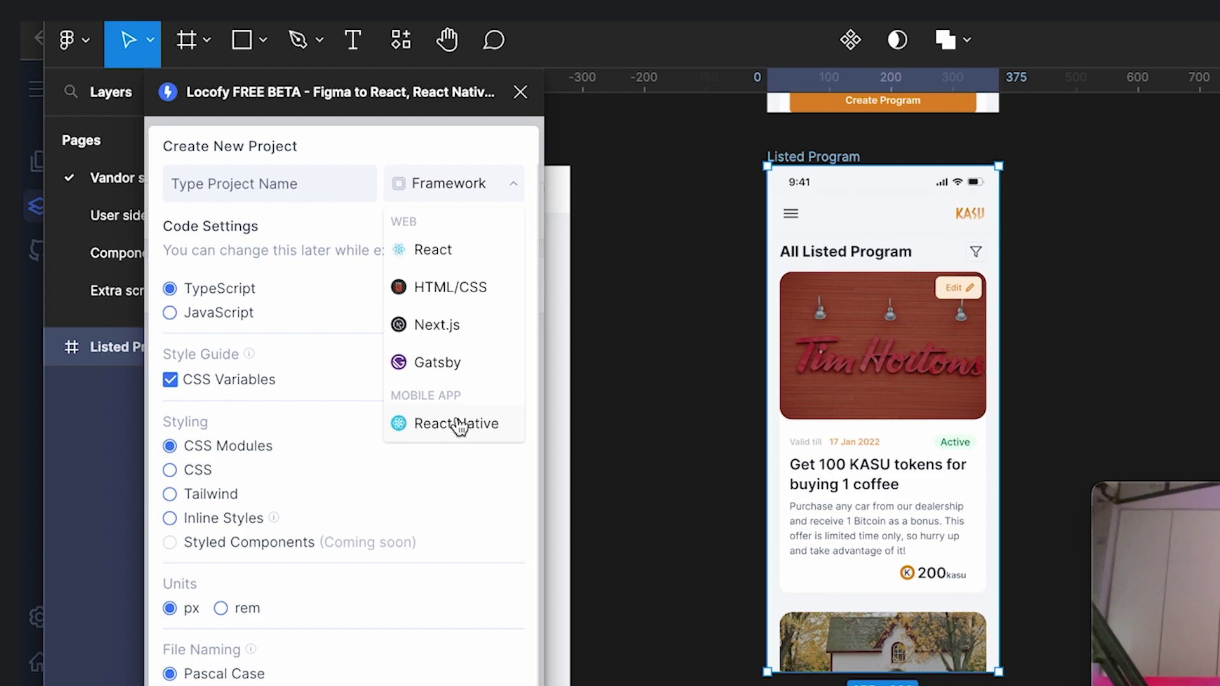
click(458, 424)
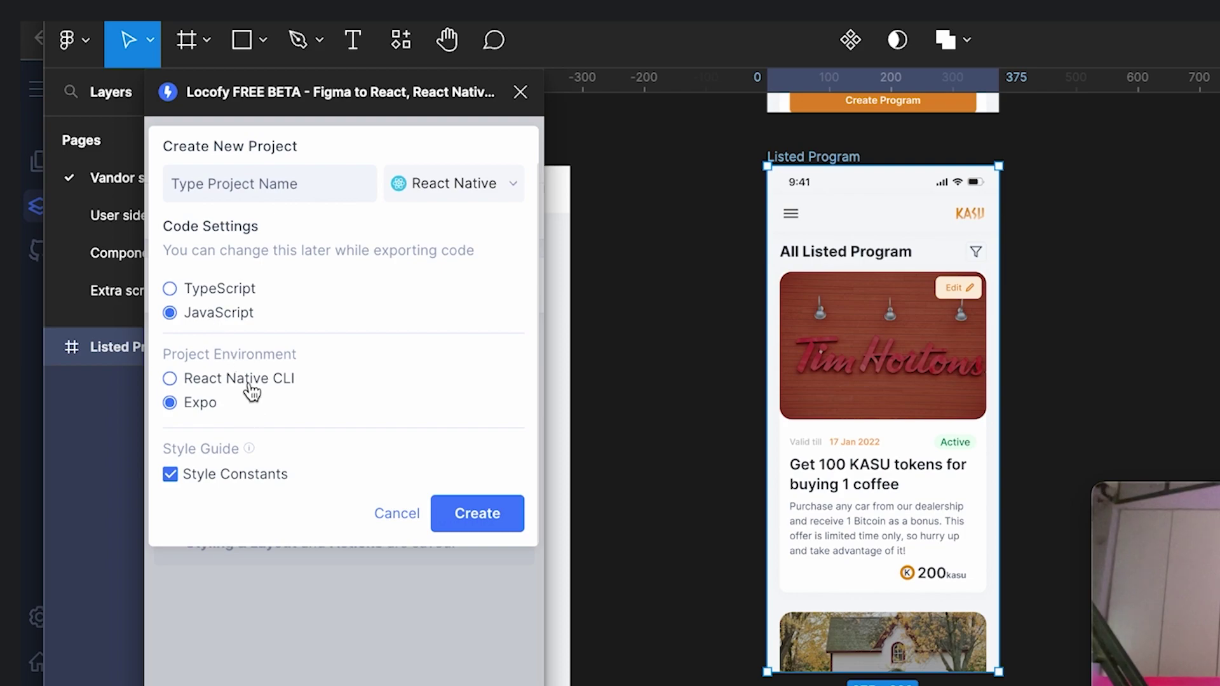
click(512, 533)
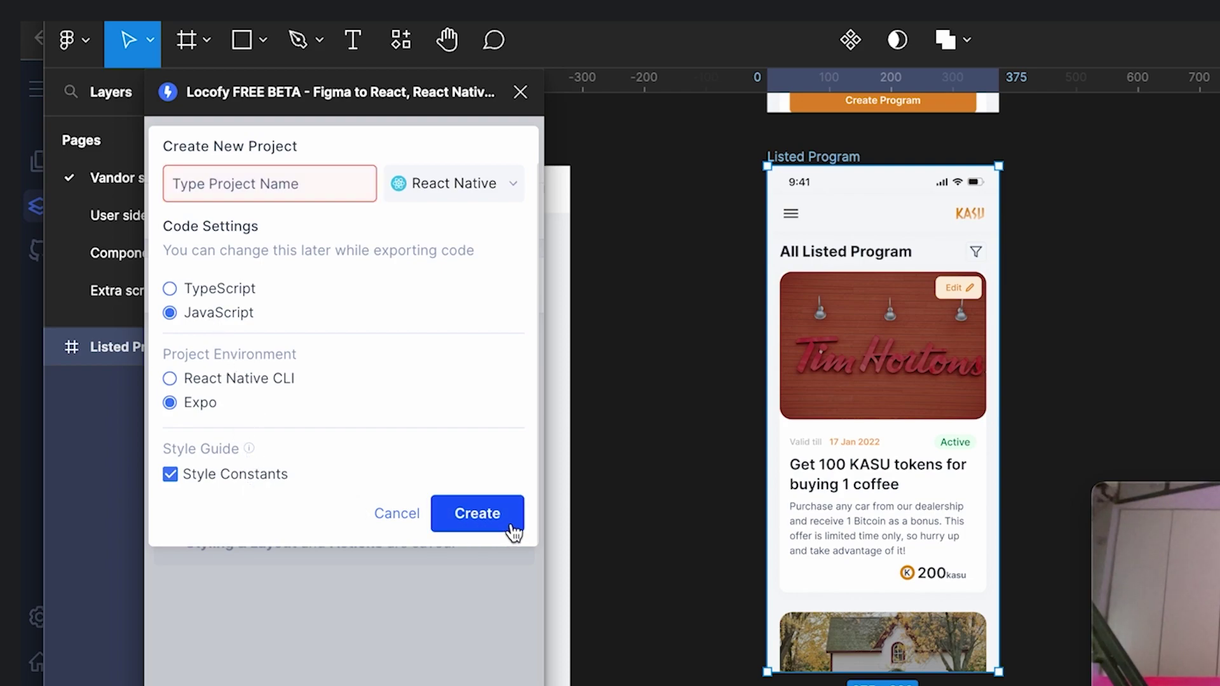
Create a new Locofy project named 'Mobile App'
click(285, 198)
text(Mobile App)
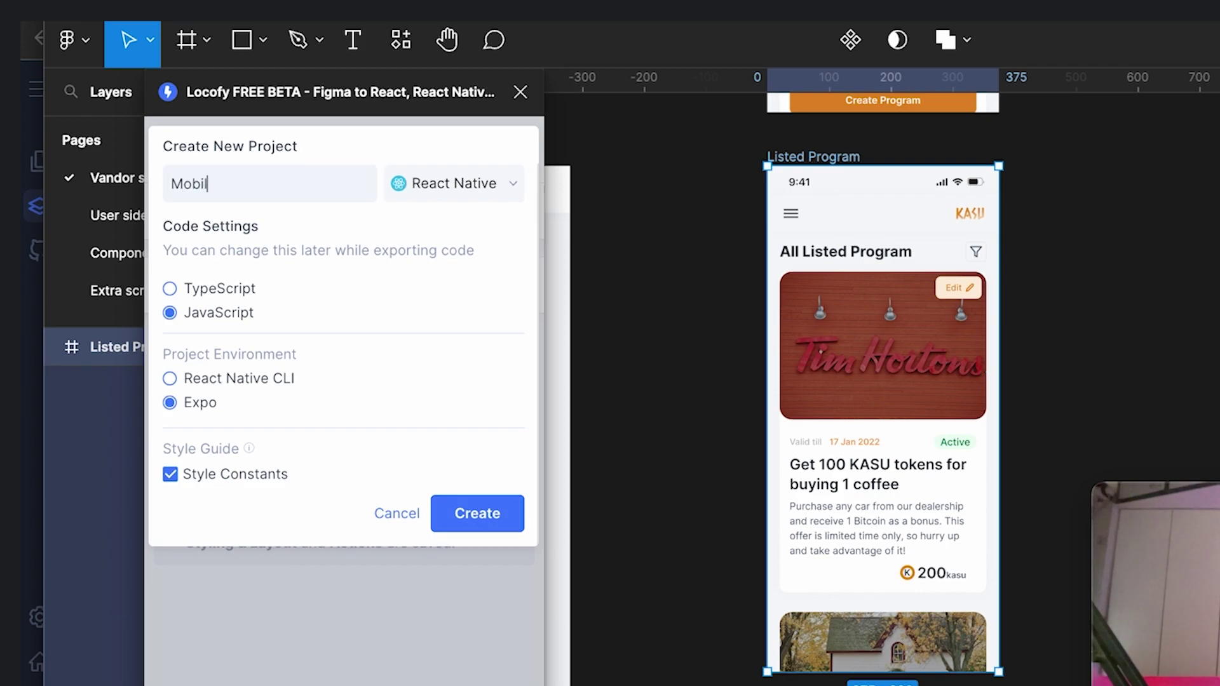
click(463, 525)
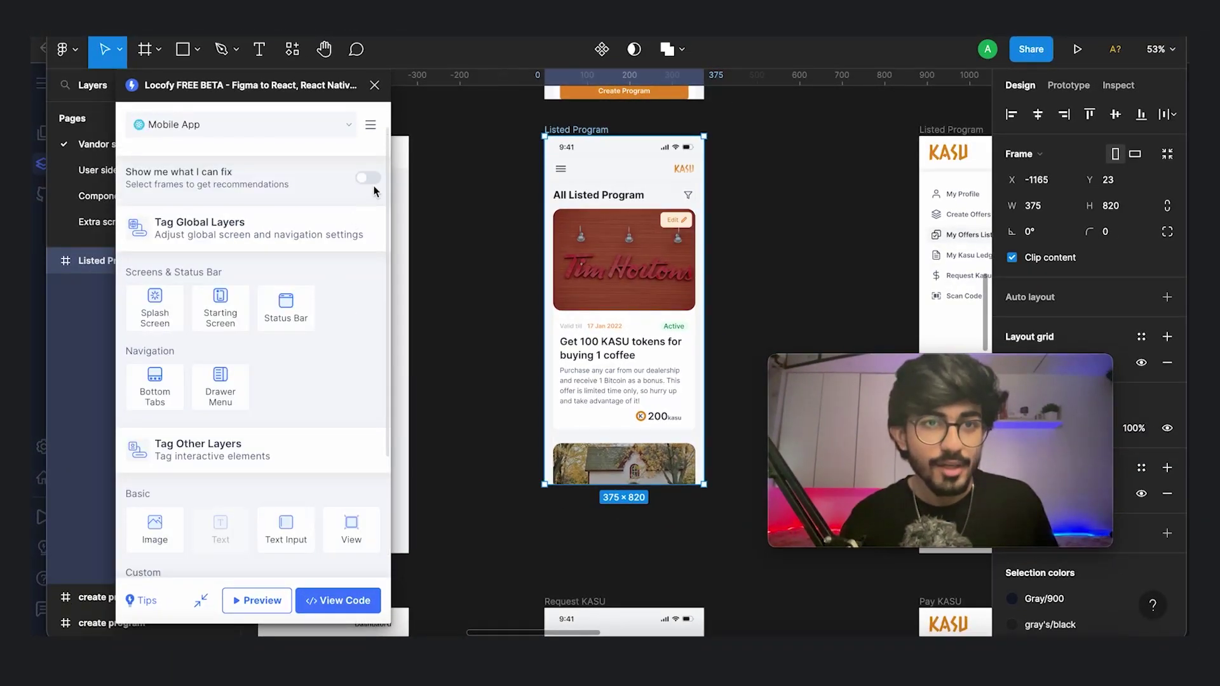
Send the selected Listed Program frame to Locofy Builder as React Native code
scroll(317, 405, down, 5)
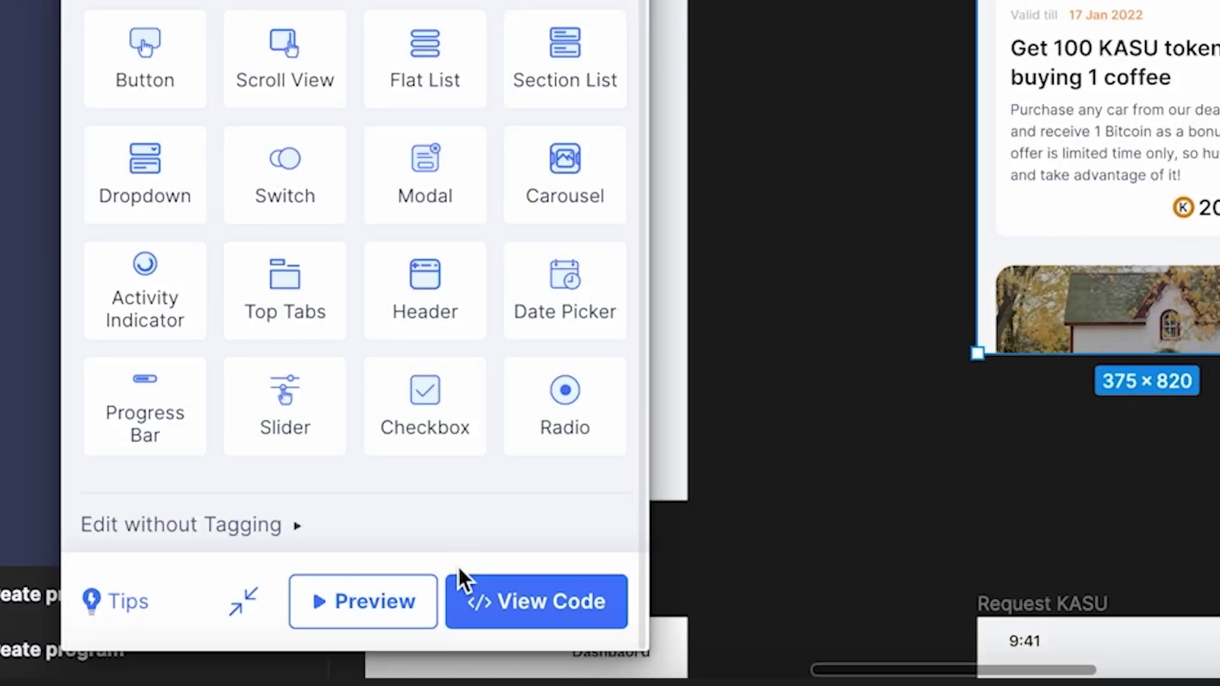
click(565, 606)
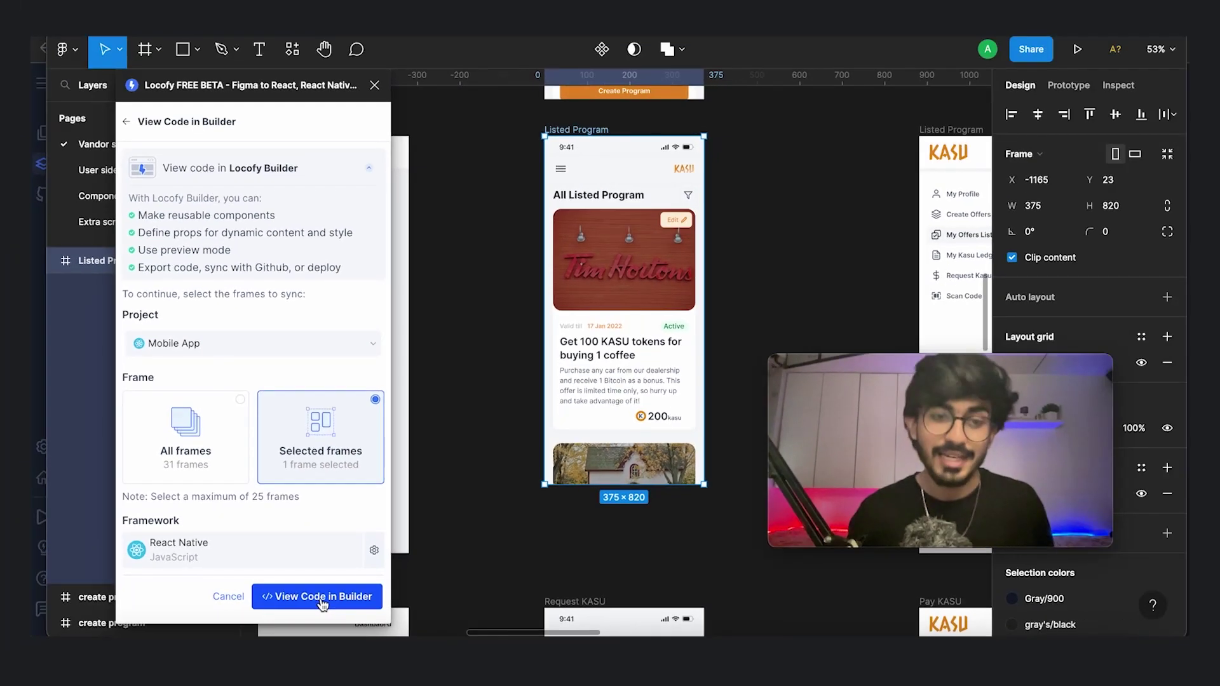
click(322, 601)
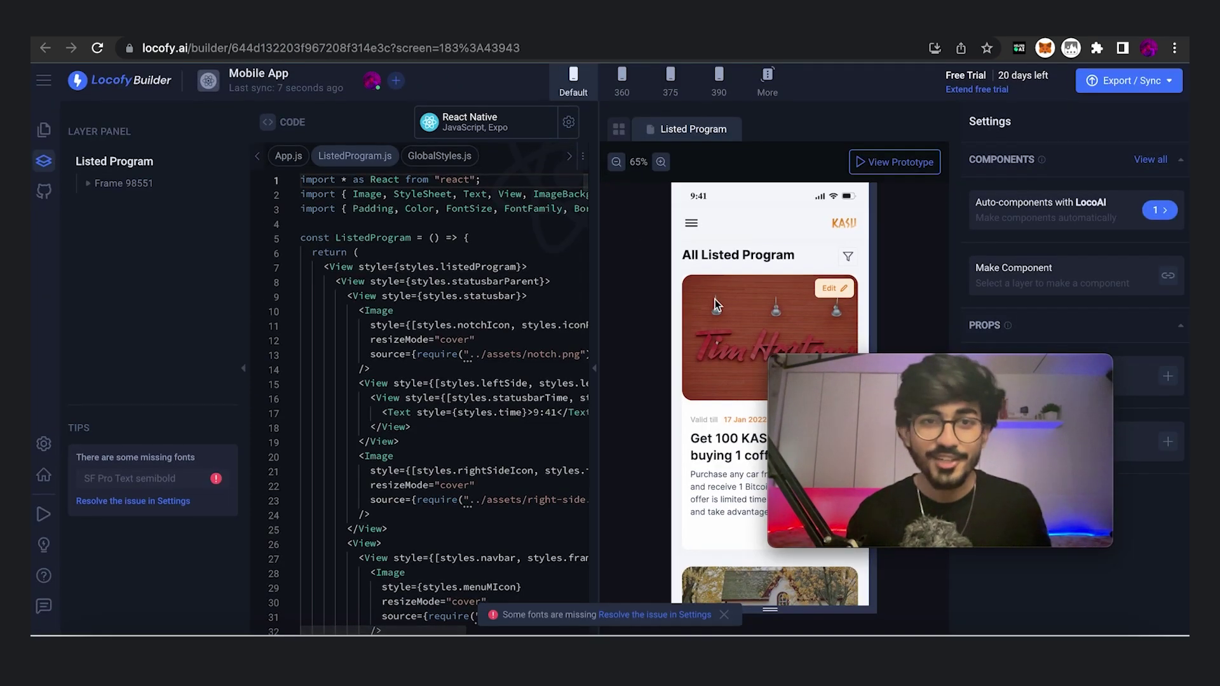
Highlight and scroll through lines 2–22 of ListedProgram.js, then clear the selection
drag(353, 198, 449, 489)
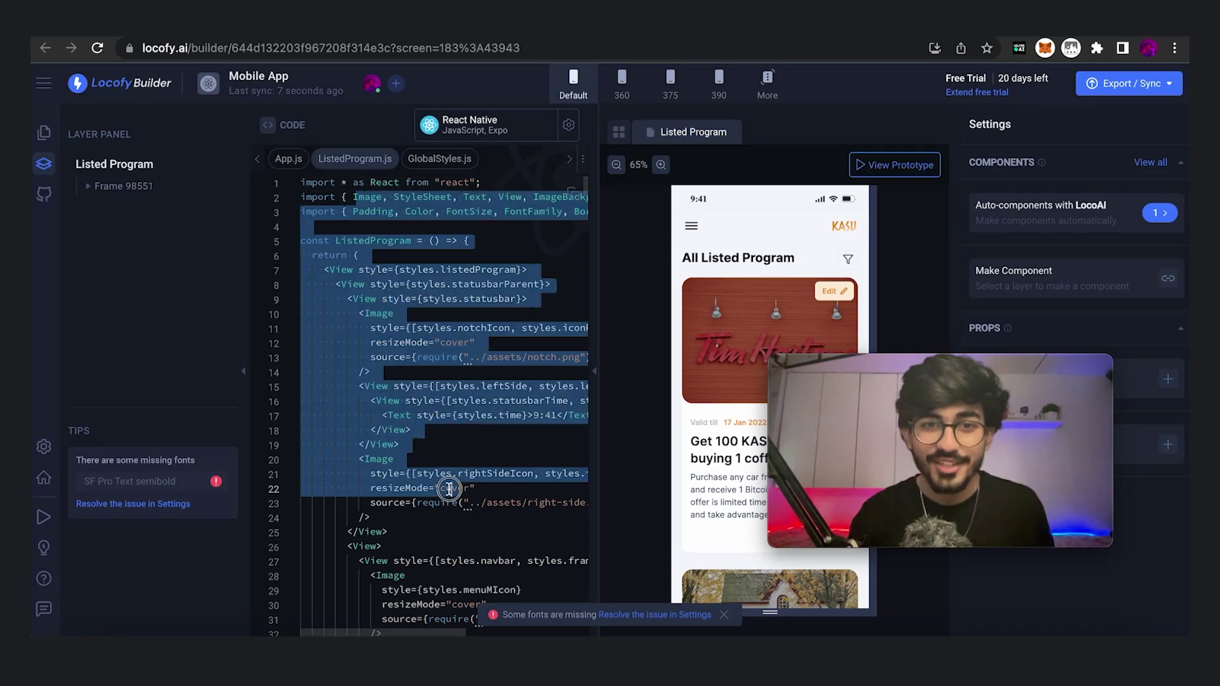
scroll(449, 488, down, 10)
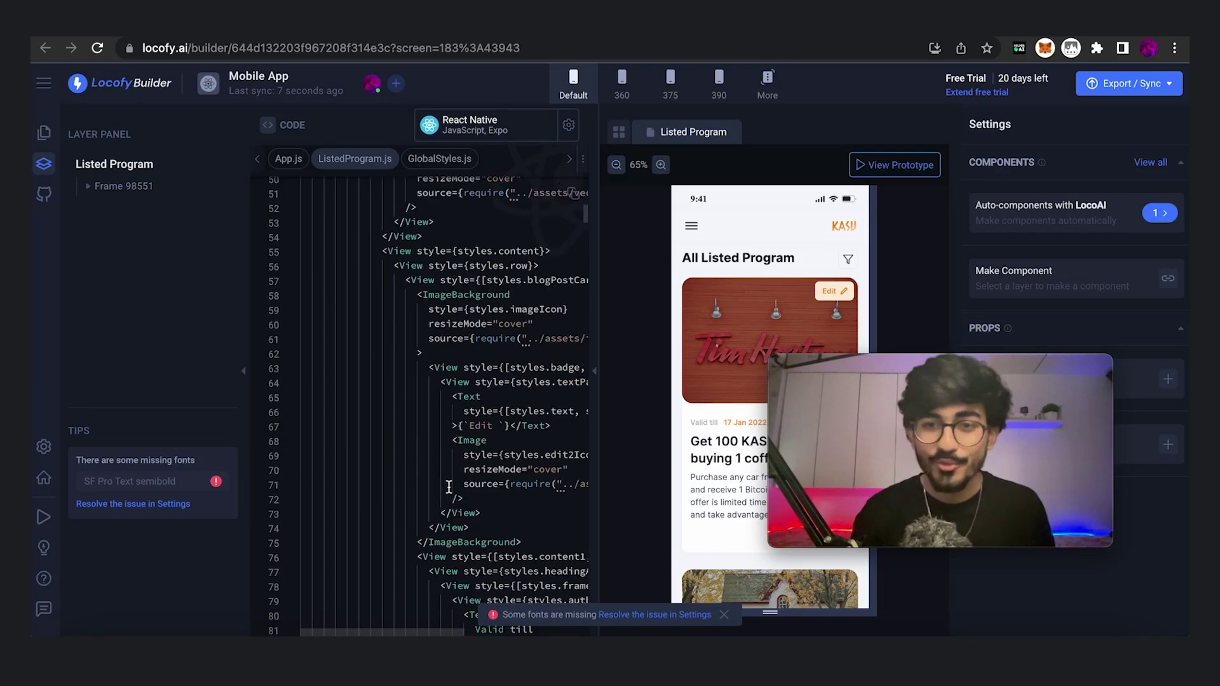
scroll(557, 317, up, 10)
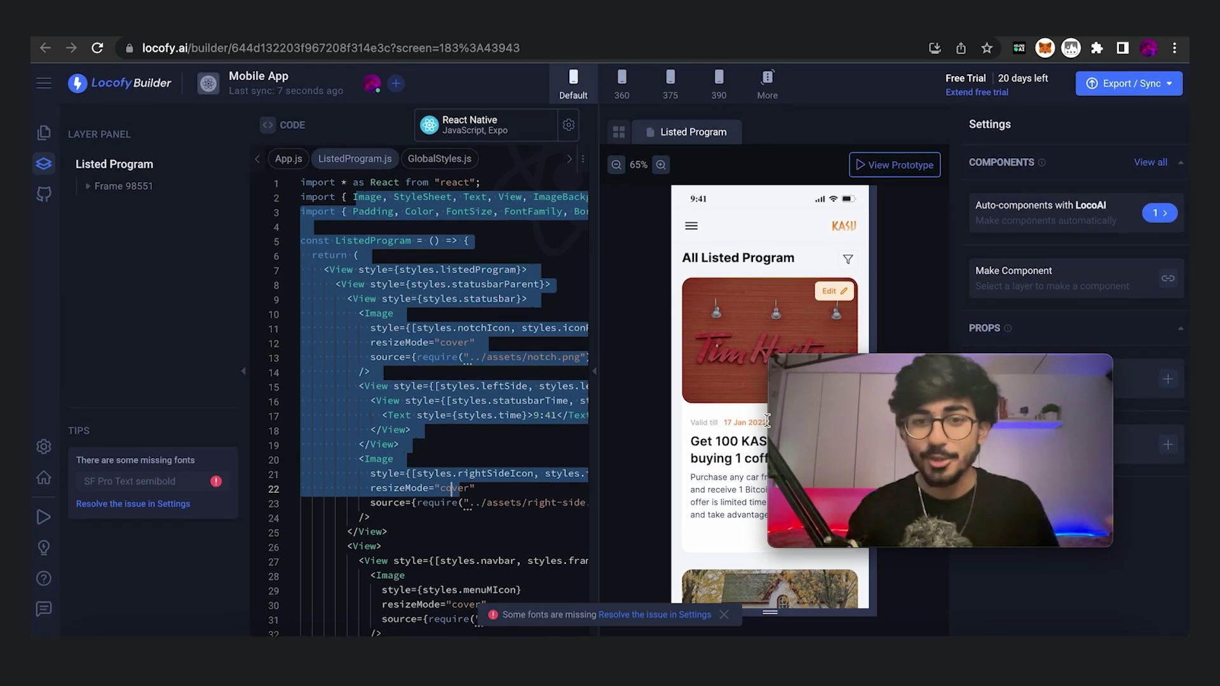
click(421, 328)
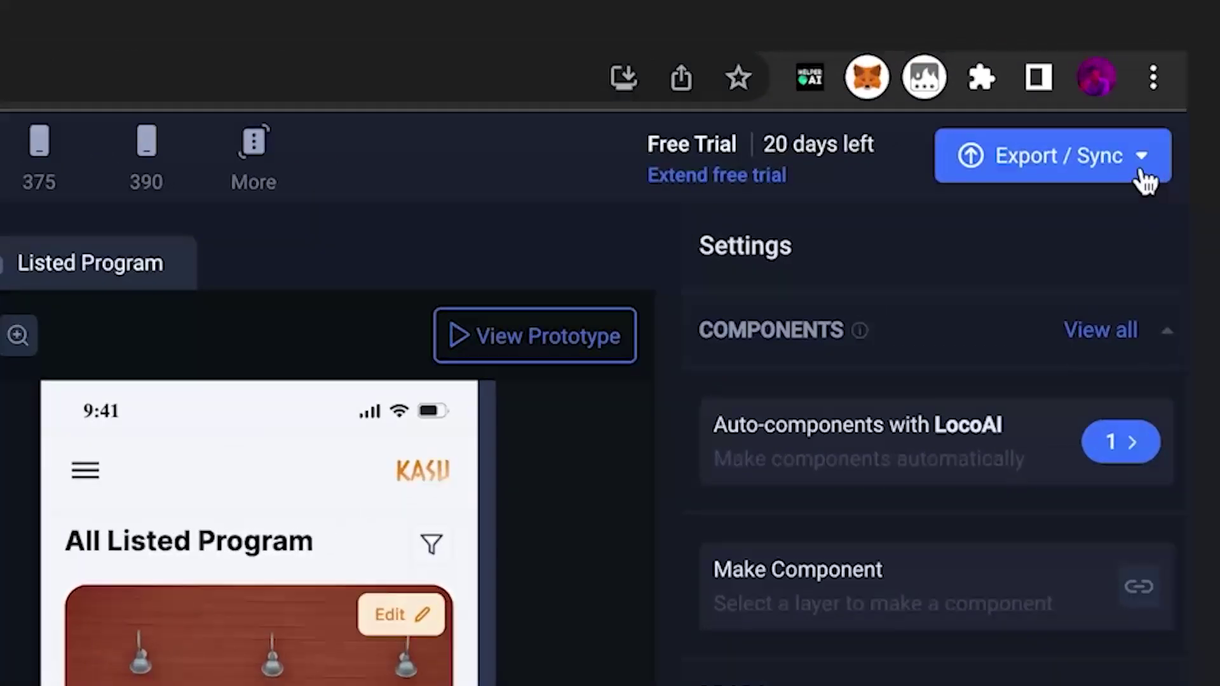
Show the Export / Sync choices: Export Project, Export Components and Export to Snack
click(1123, 186)
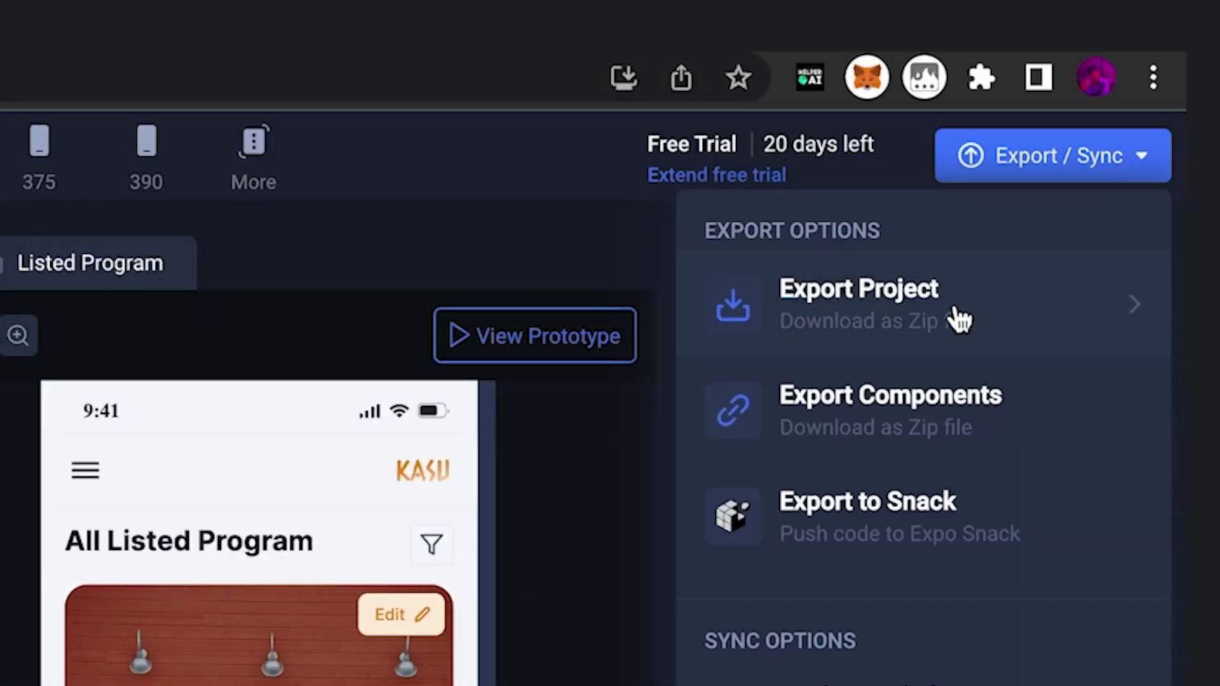